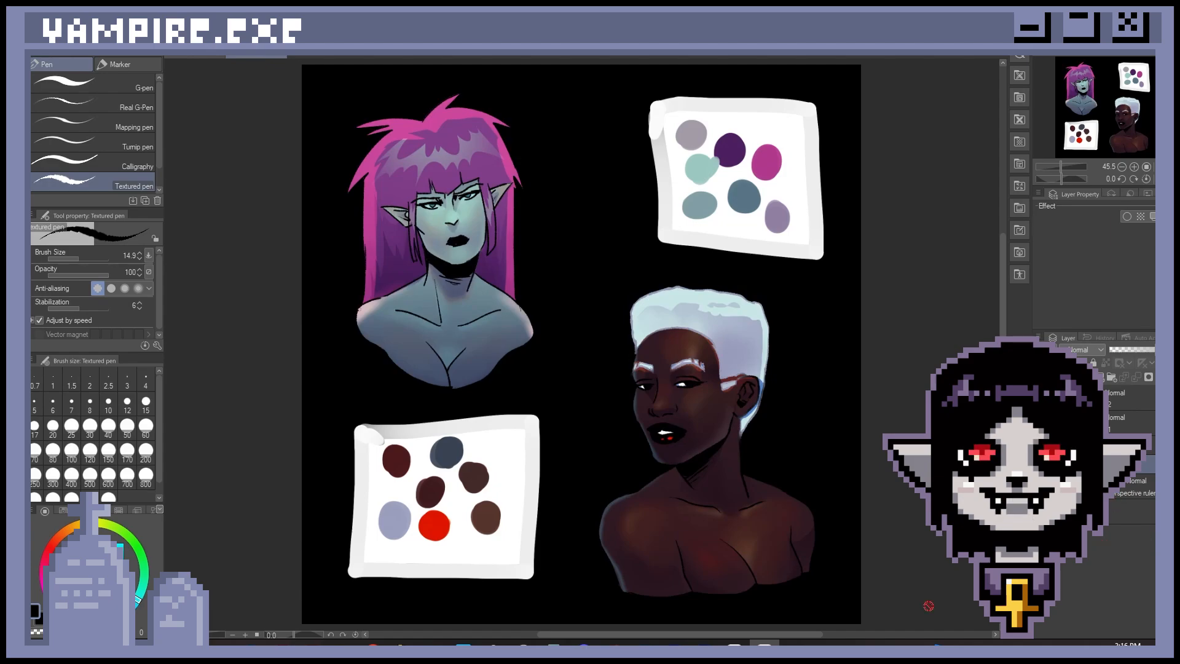
Expand the two characters' layer folders to reveal their individual layers
mouse_move(523, 646)
left_click(1063, 464)
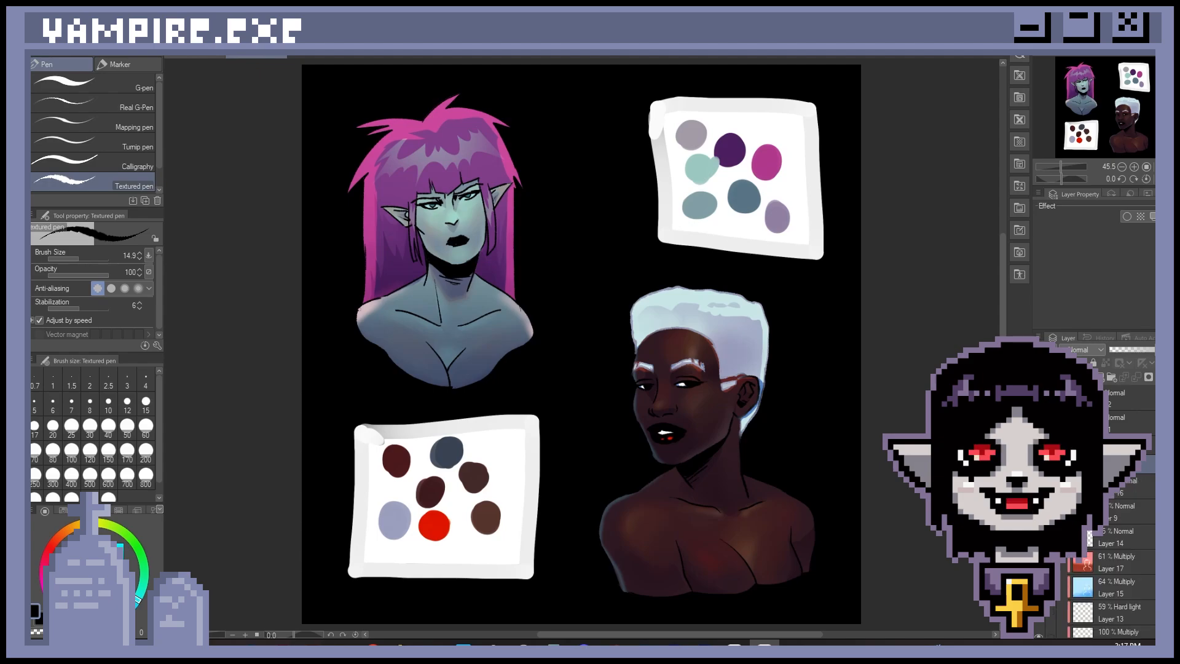
left_click(1063, 445)
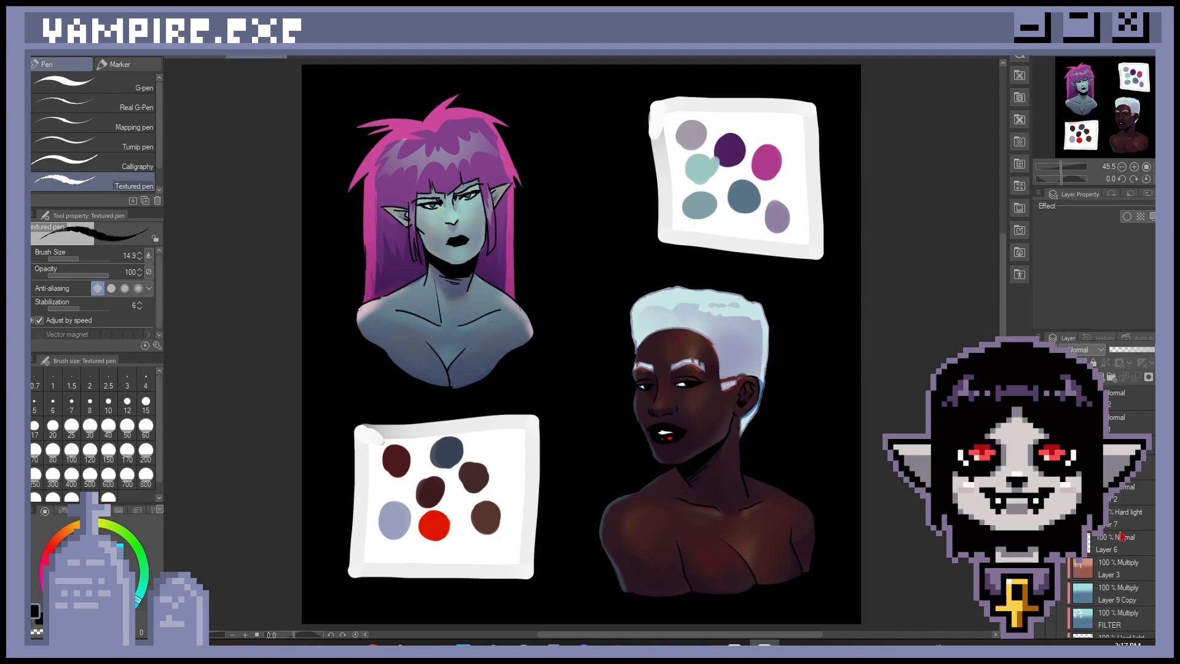
Hide the pink-haired character's FILTER, Layer 19 and Layer 20 layers
scroll(1122, 537, "down", 4)
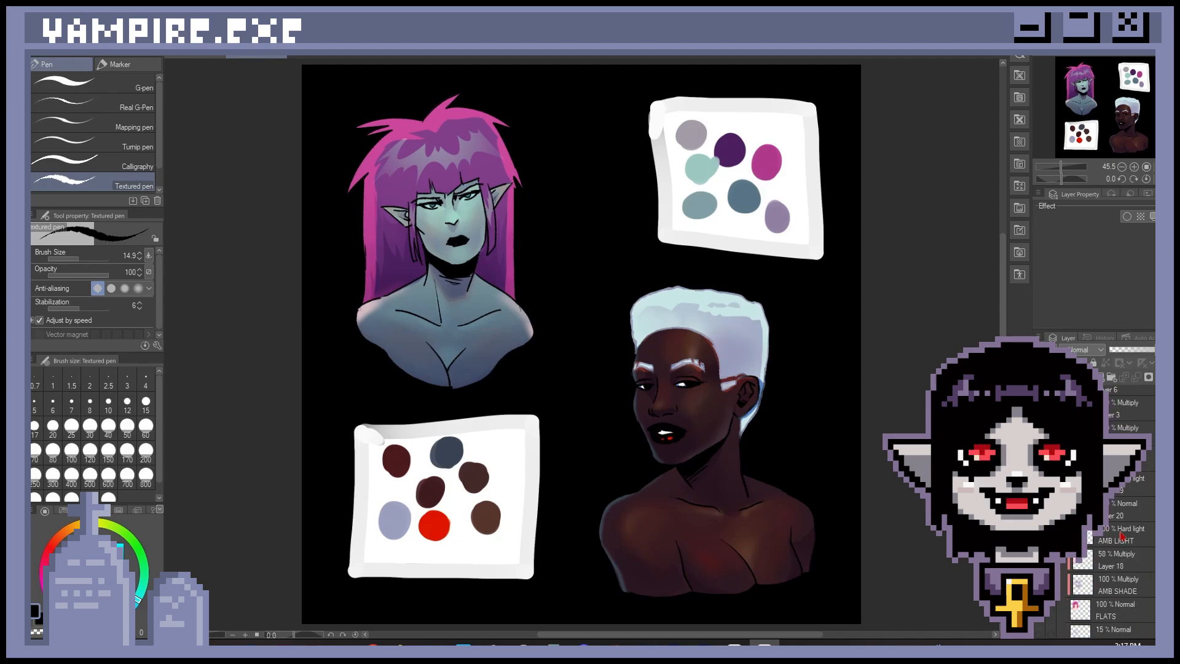
scroll(1121, 536, "down", 2)
scroll(1121, 536, "up", 3)
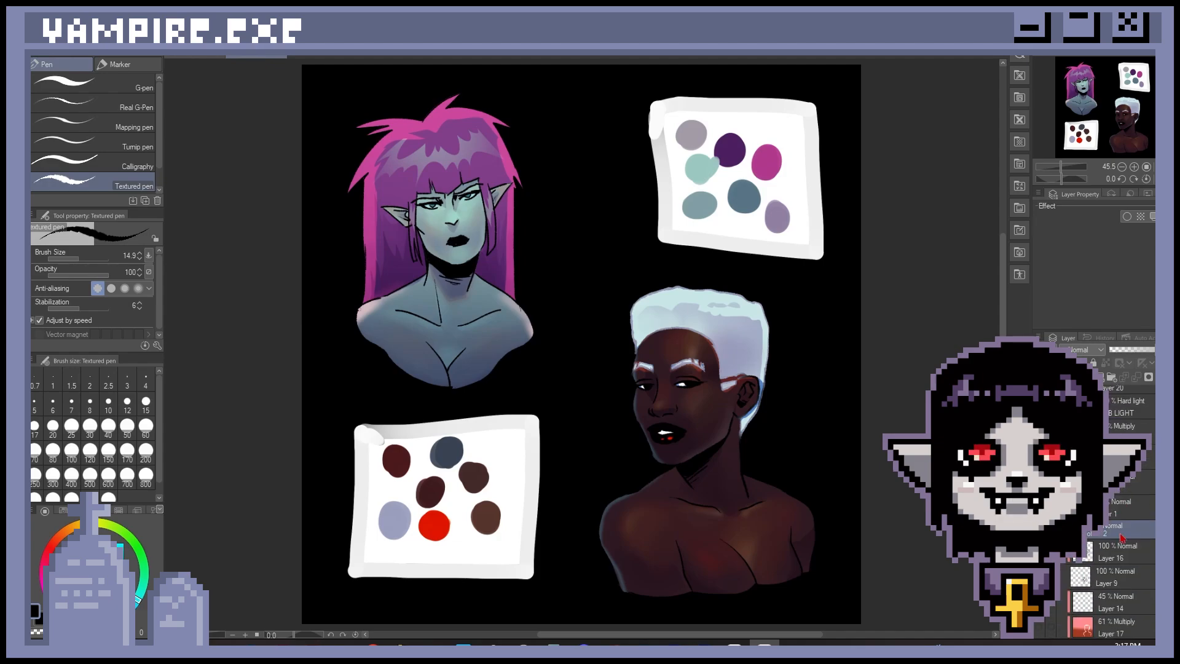
scroll(1121, 538, "up", 2)
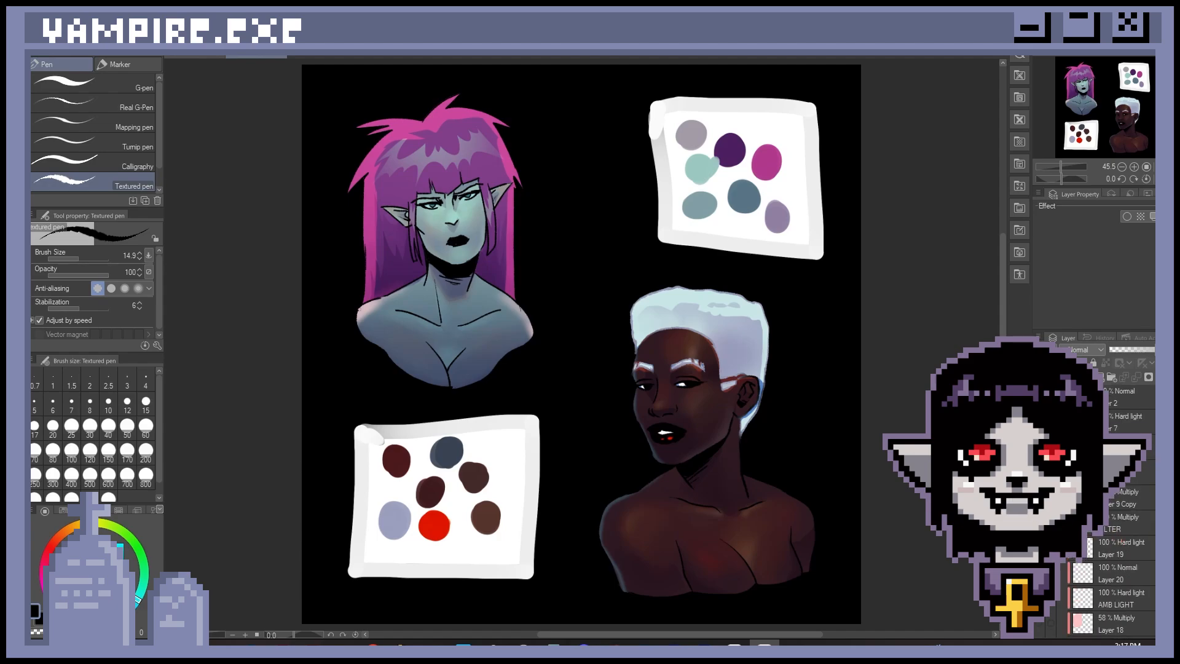
left_click(1039, 522)
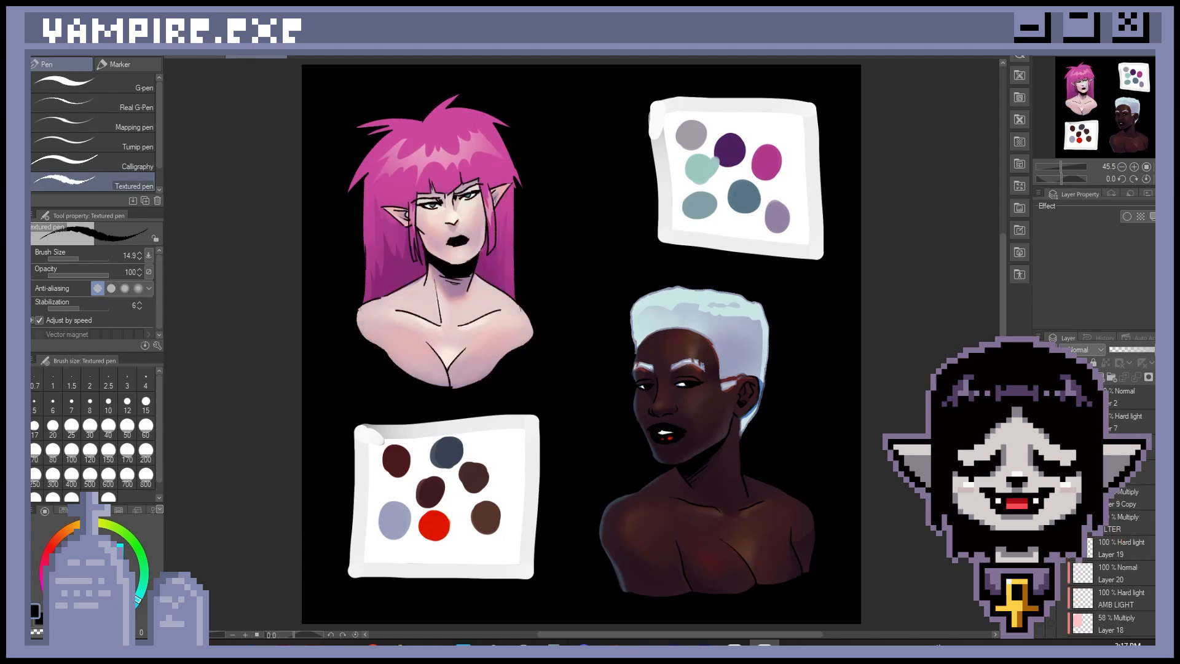
left_click(1039, 547)
left_click(1039, 573)
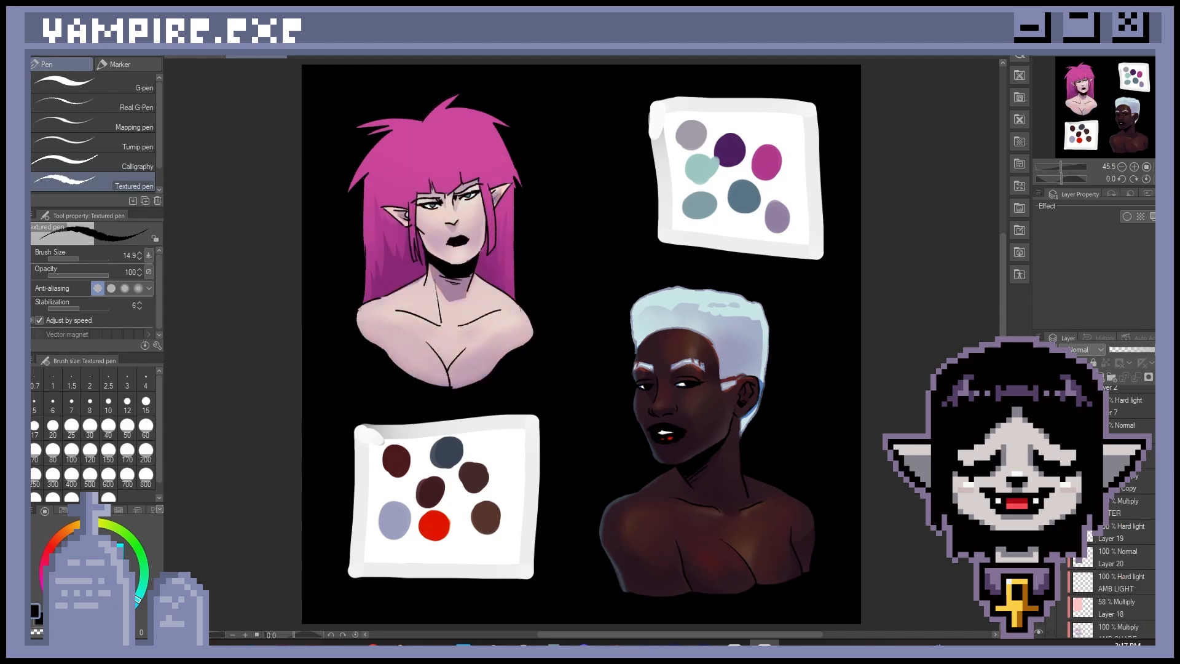
scroll(1112, 584, "down", 1)
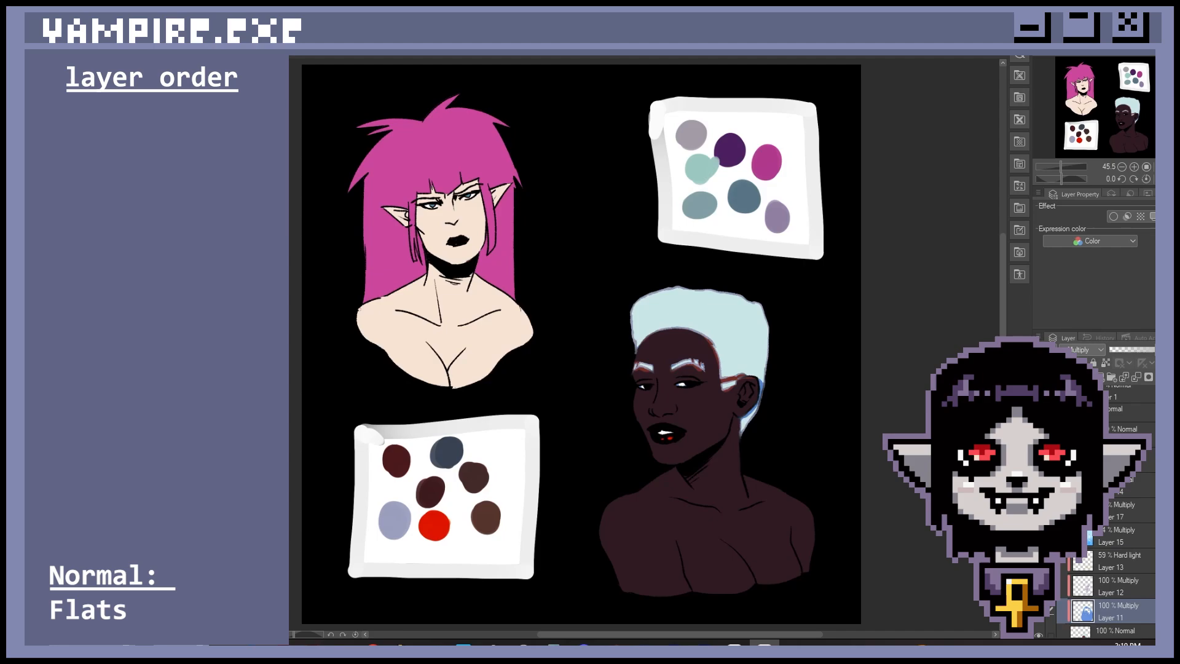
Show the pink-haired character's AMB SHADE Multiply layer over the flat colours
scroll(1120, 520, "up", 1)
scroll(1120, 519, "up", 6)
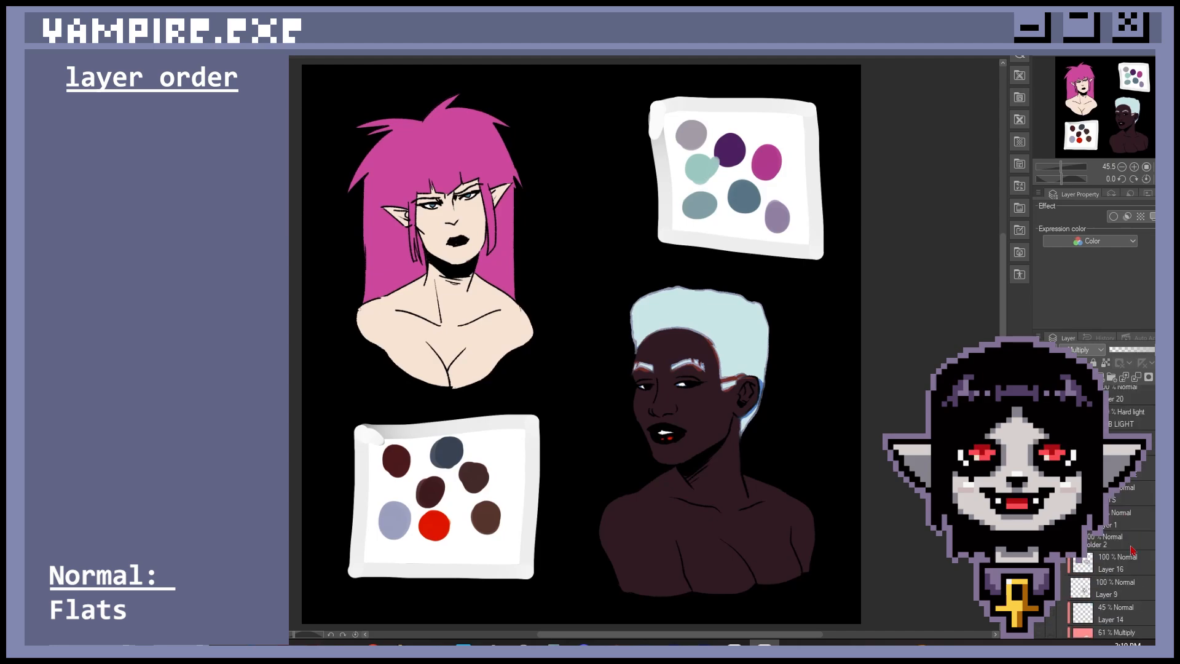
scroll(1132, 550, "up", 1)
scroll(1092, 555, "up", 1)
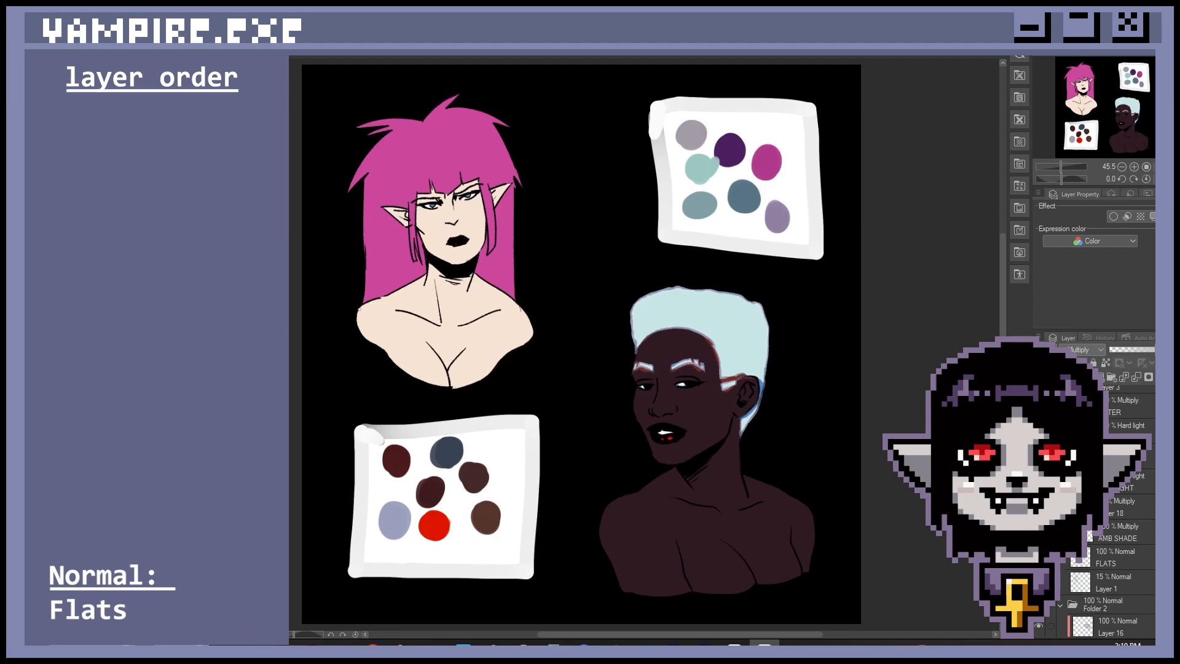
left_click(1038, 532)
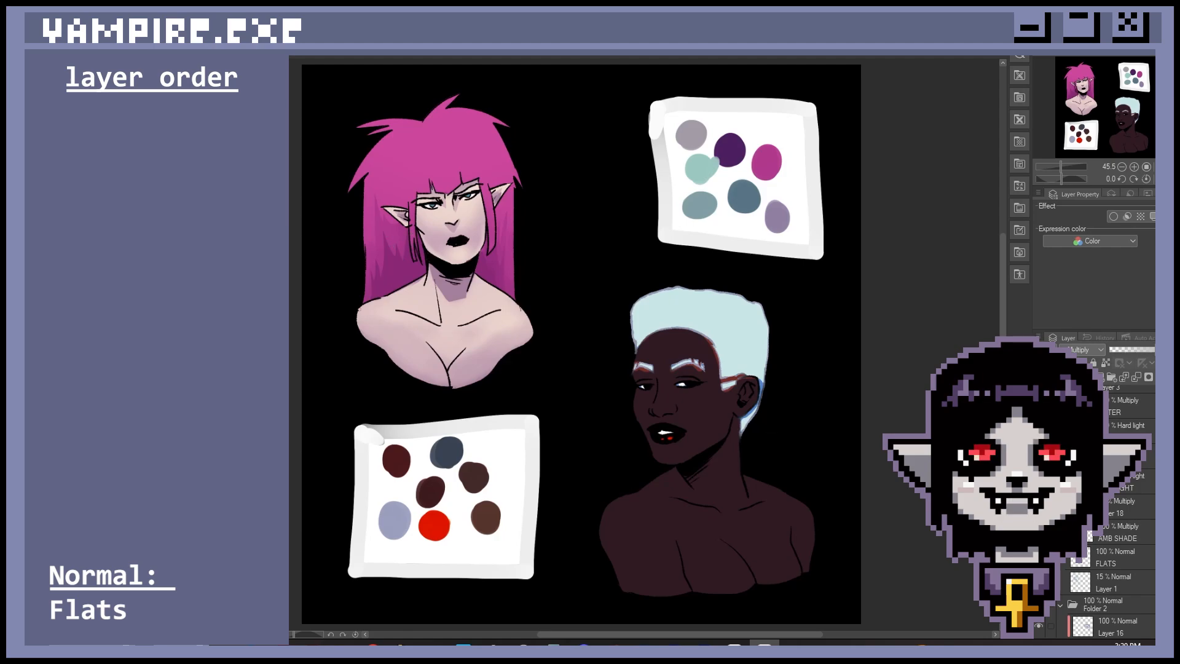
Toggle AMB SHADE off and on to compare flats with shadows, leaving it shown and selected
left_click(1039, 532)
left_click(1039, 532)
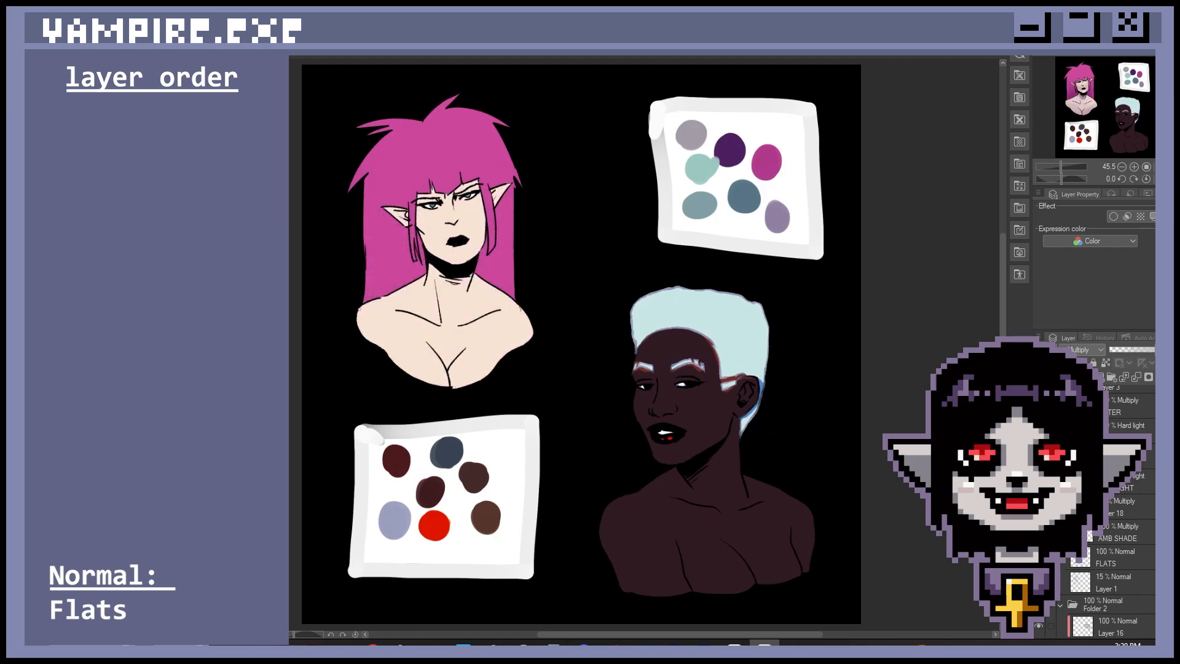
left_click(1038, 532)
left_click(1038, 532)
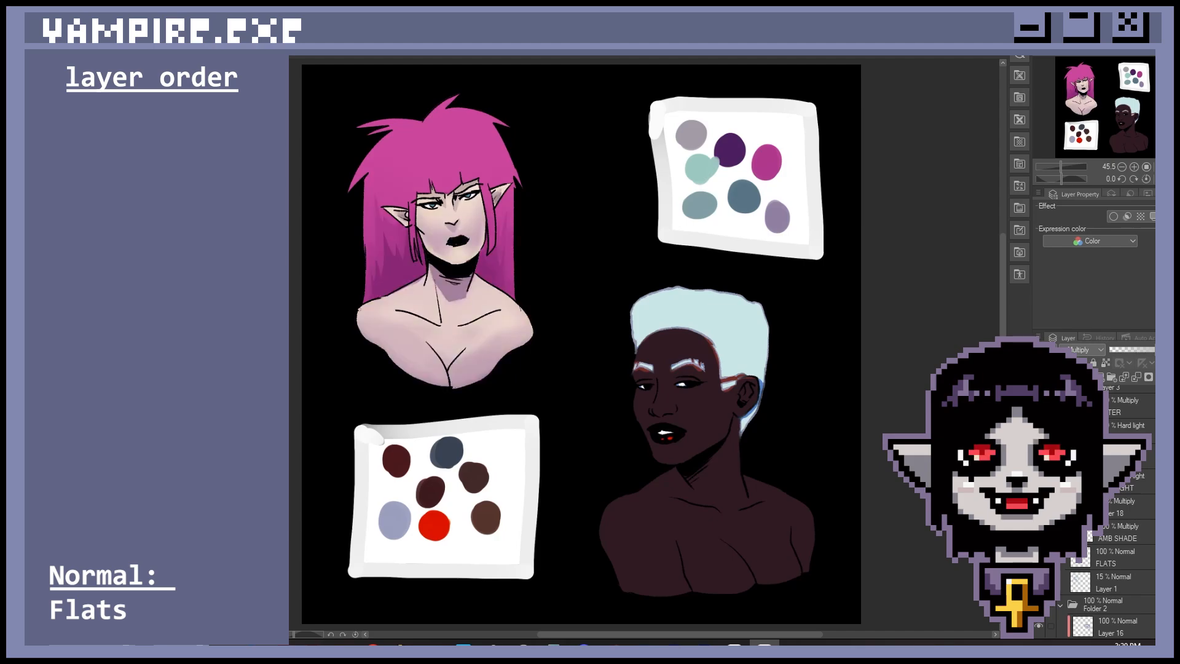
left_click(1038, 532)
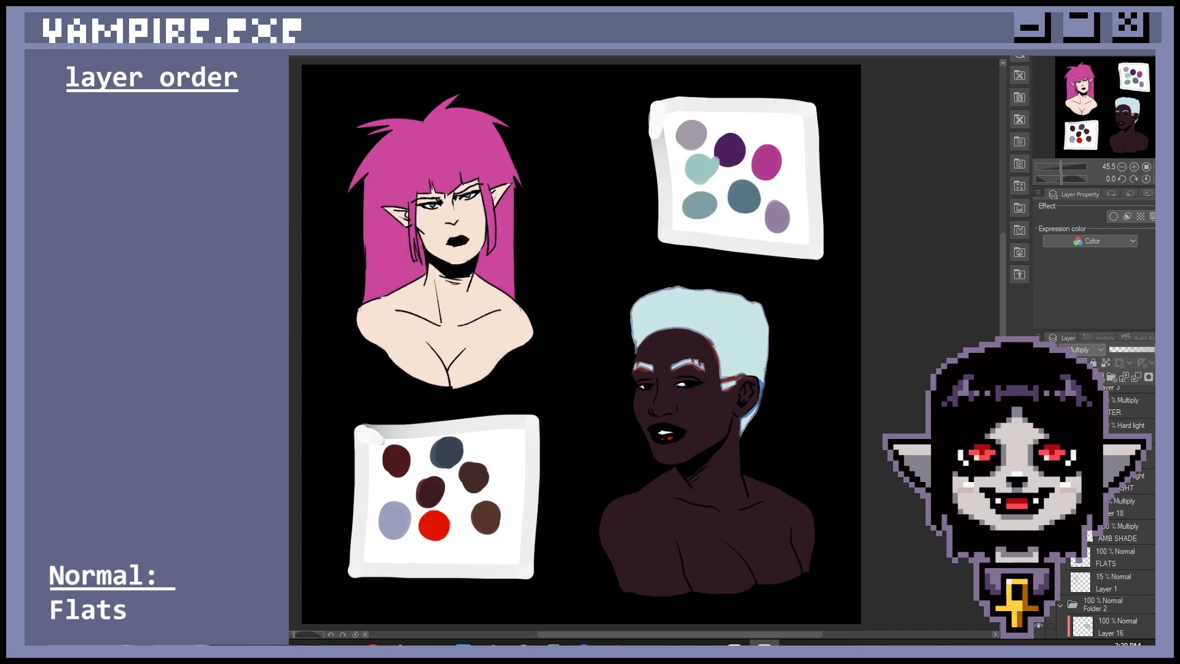
left_click(1121, 532)
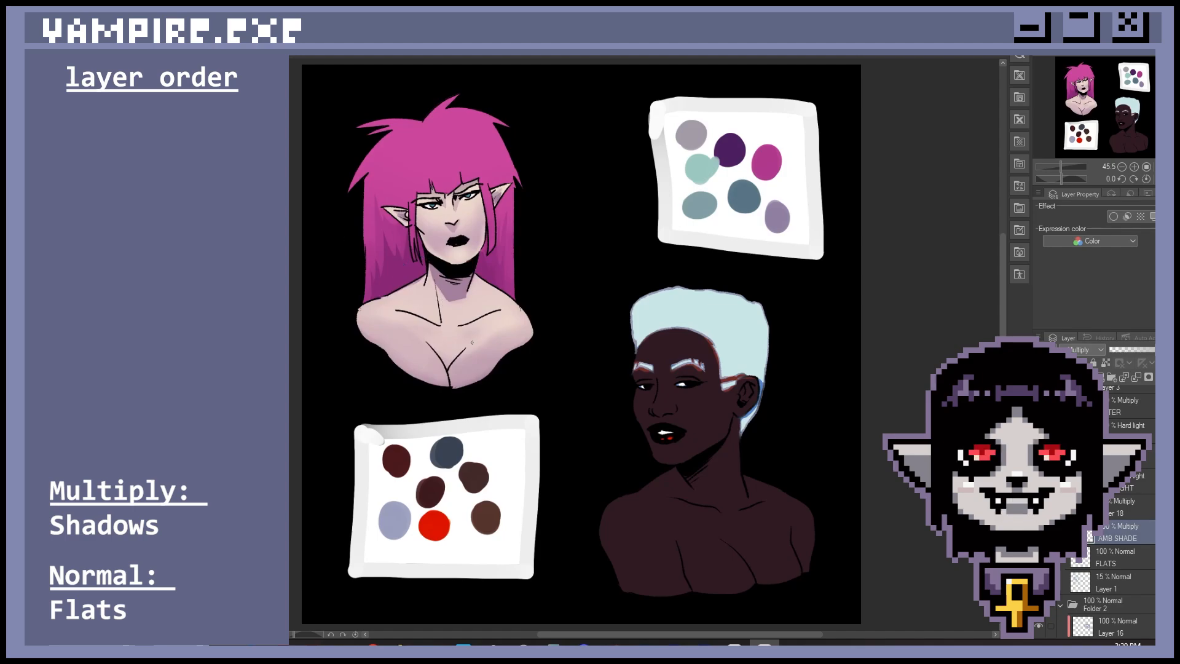
Show the white-haired character's Multiply shadow layer over the flats
scroll(1103, 580, "down", 10)
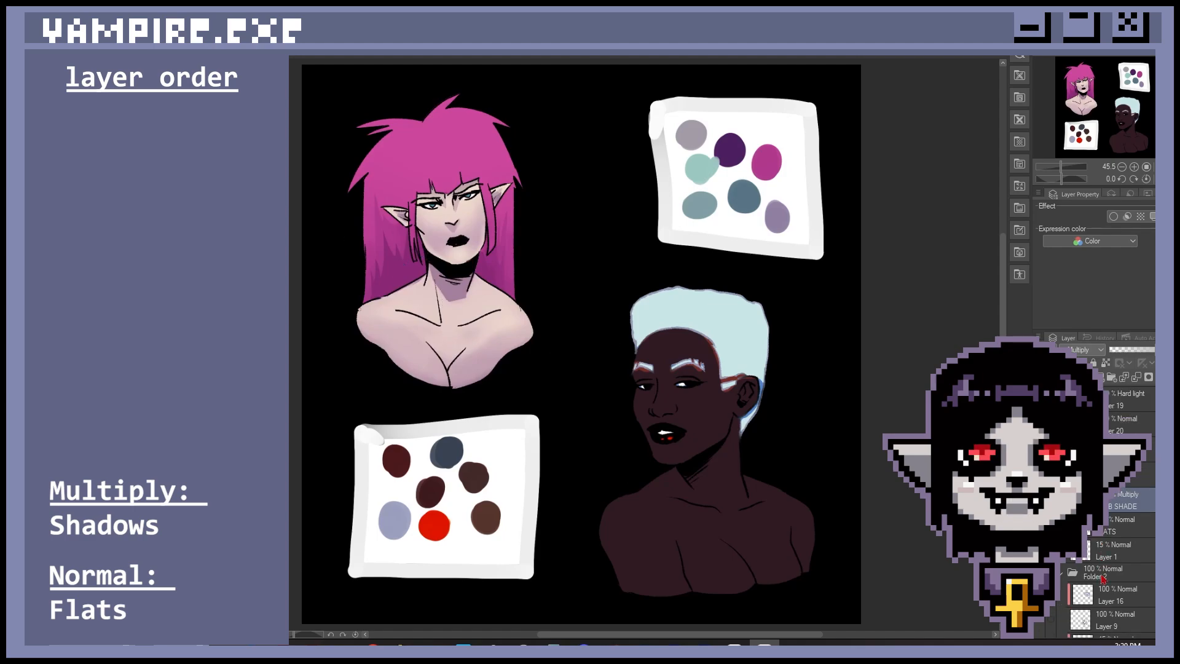
scroll(1104, 583, "up", 2)
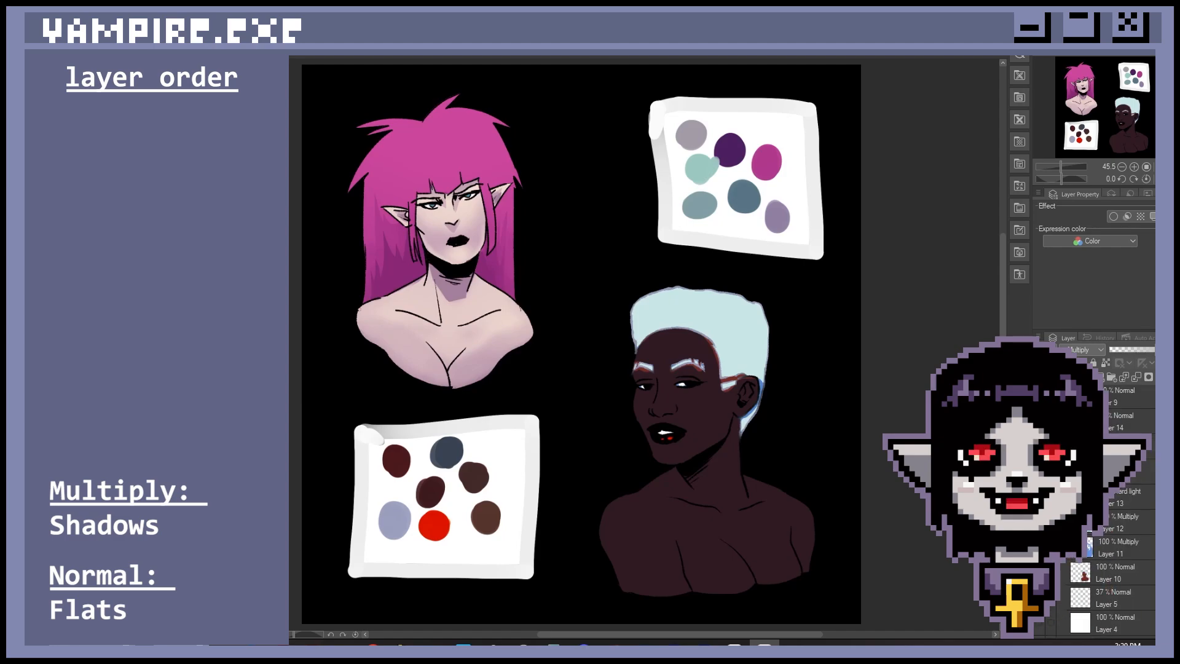
left_click(1040, 547)
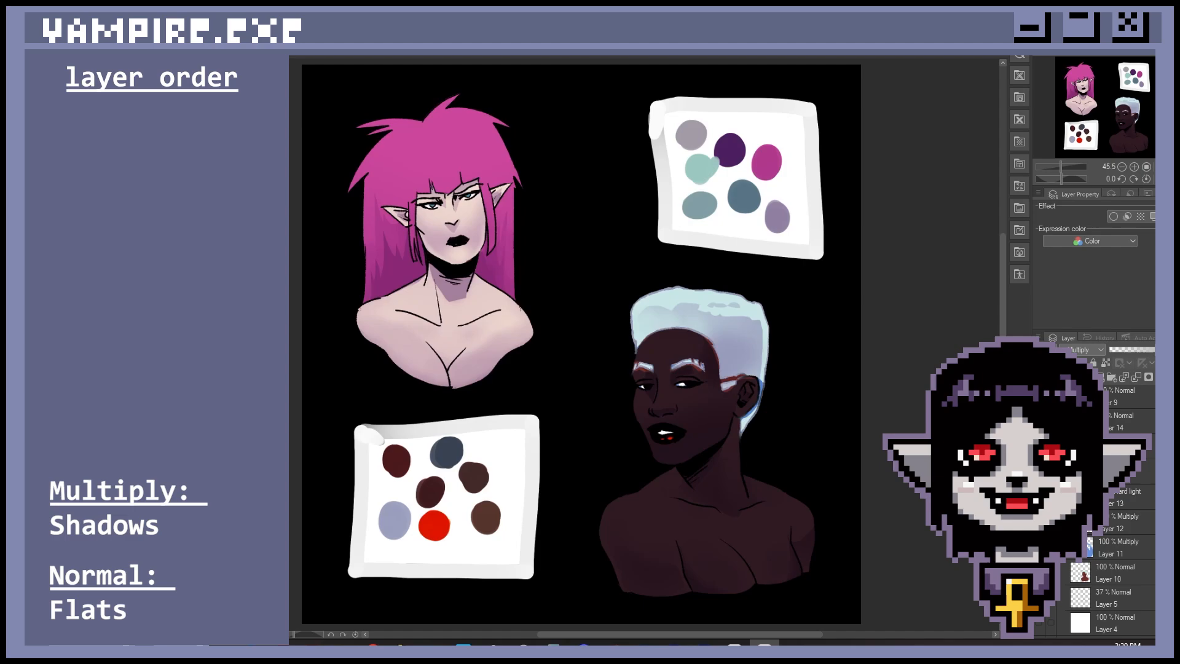
Compare the white-haired character with and without the Multiply shadows, leaving the shadows shown
left_click(1040, 497)
left_click(1039, 497)
left_click(1040, 522)
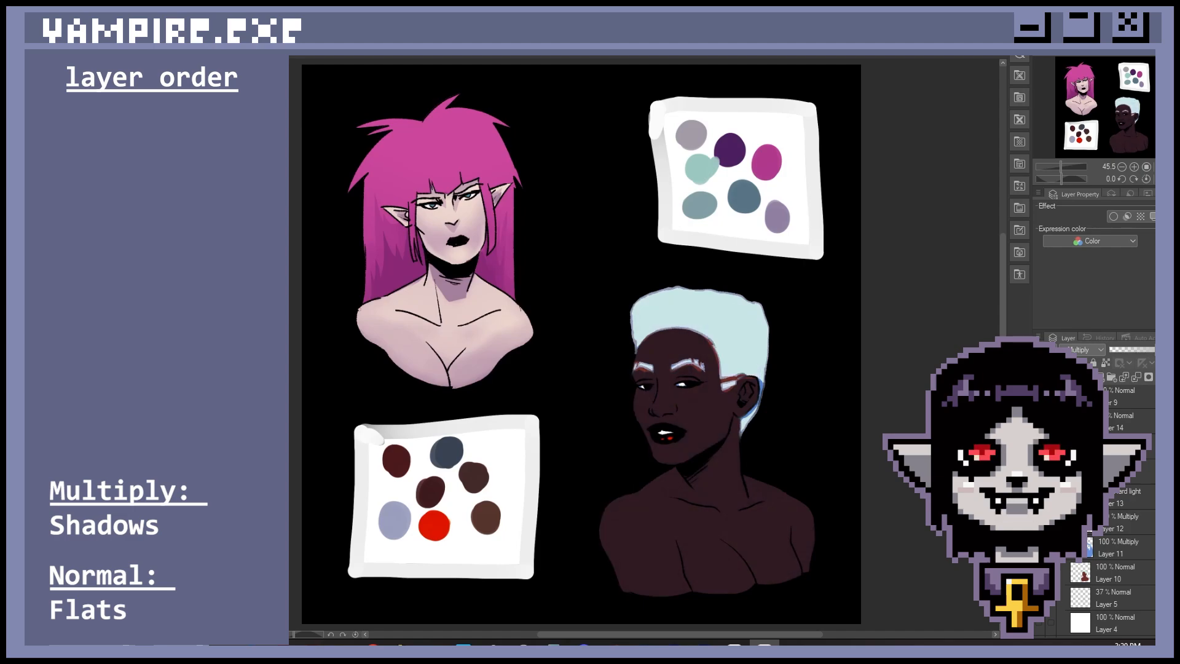
left_click(1040, 522)
left_click(1040, 522)
left_click(1040, 523)
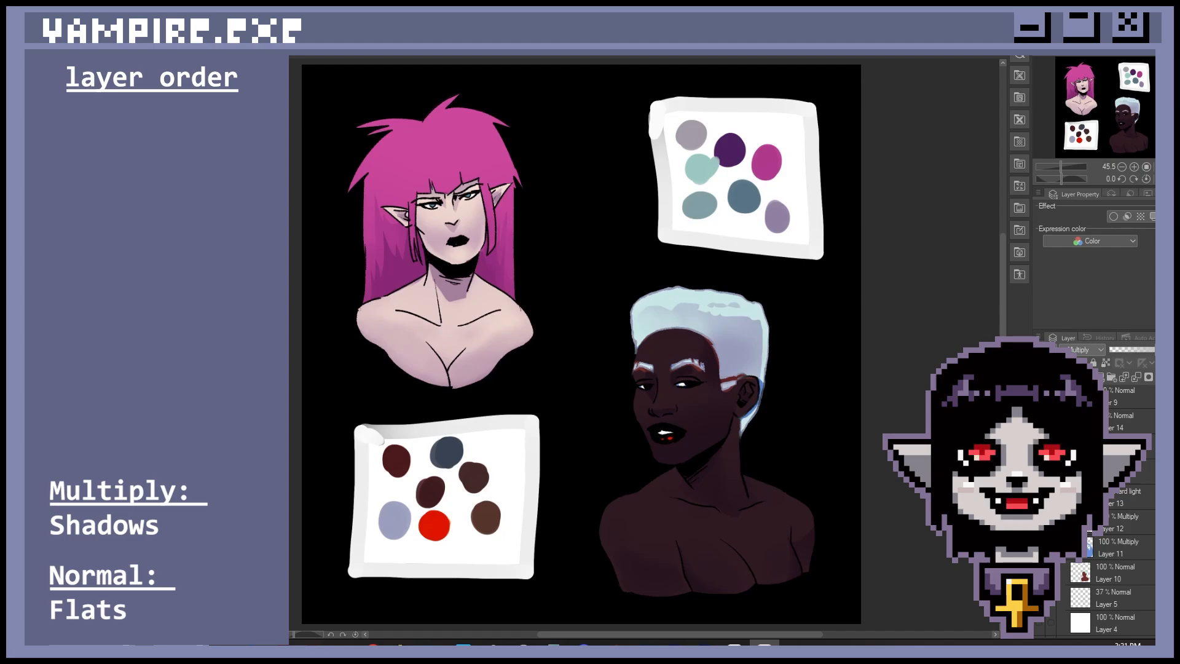
Show the pink-haired character's AMB LIGHT and Layer 19 Hard light highlight layers
scroll(1134, 546, "up", 2)
scroll(1134, 545, "up", 5)
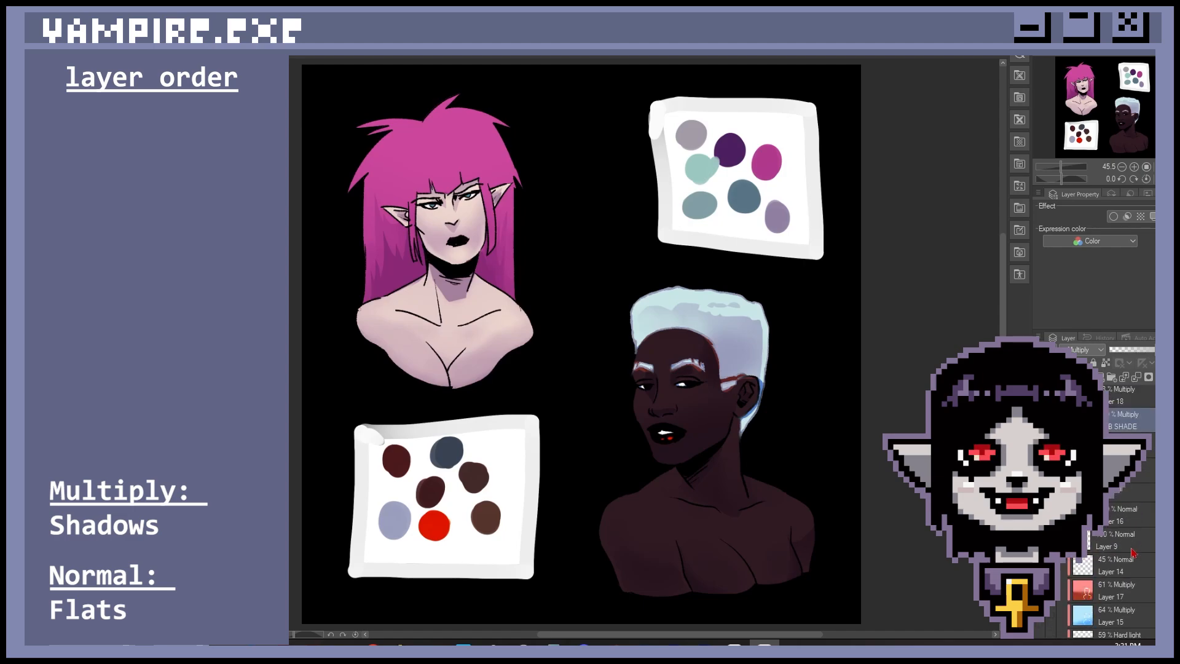
scroll(1134, 552, "down", 1)
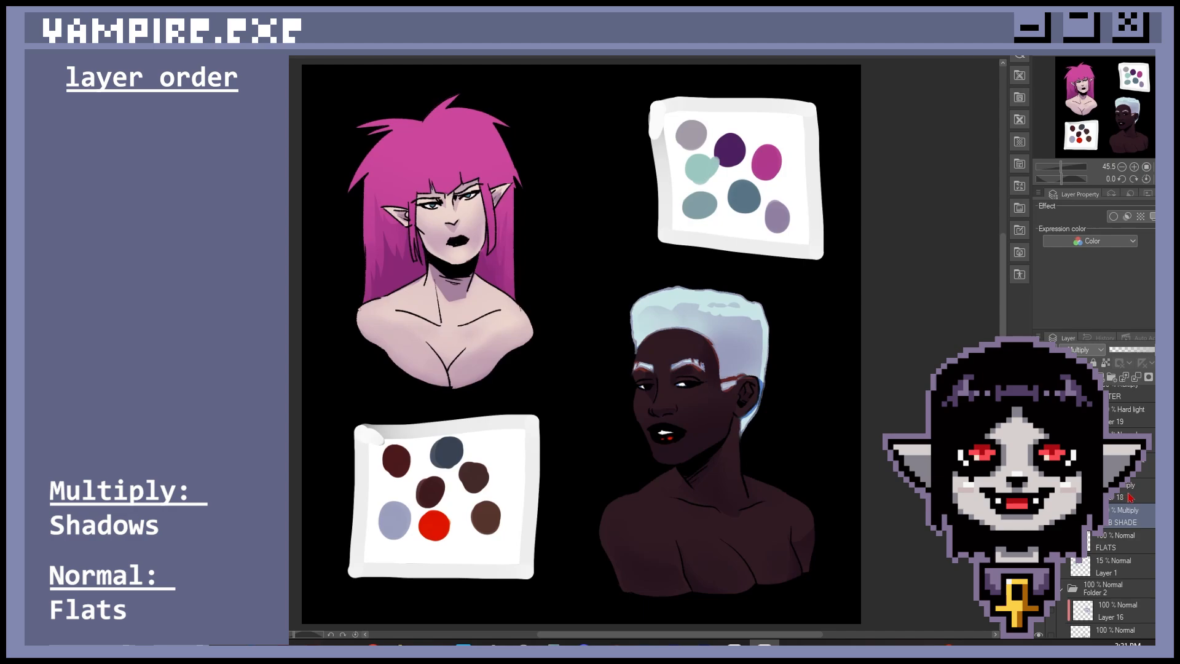
scroll(1135, 552, "up", 3)
scroll(1132, 602, "down", 2)
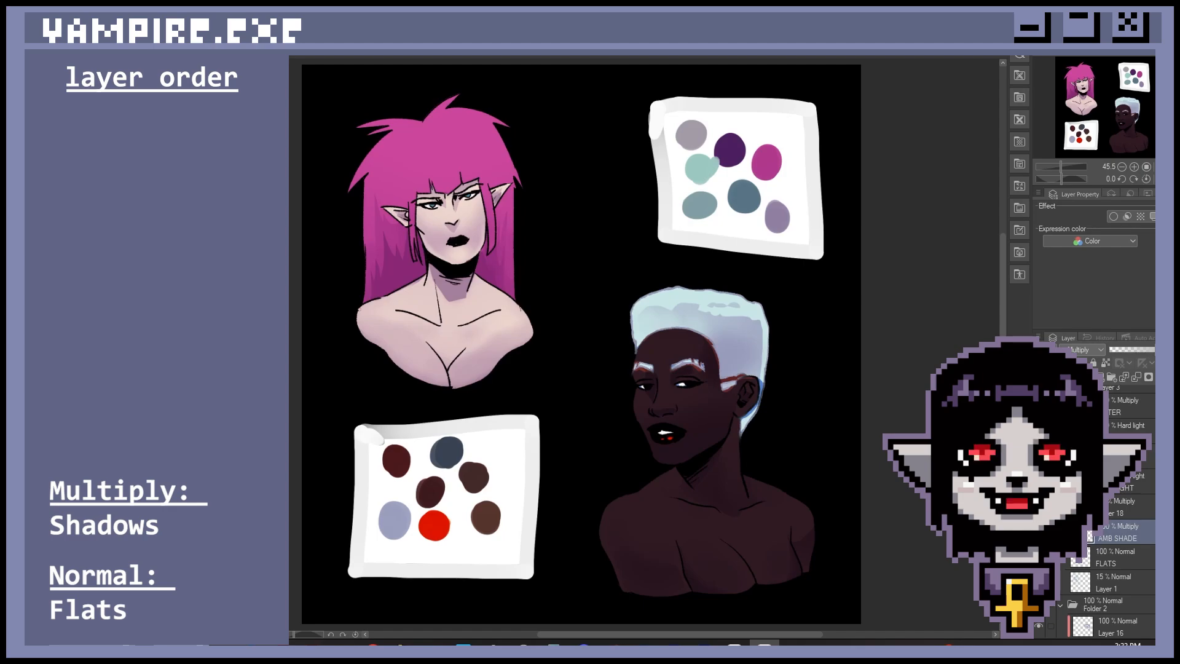
left_click(1039, 482)
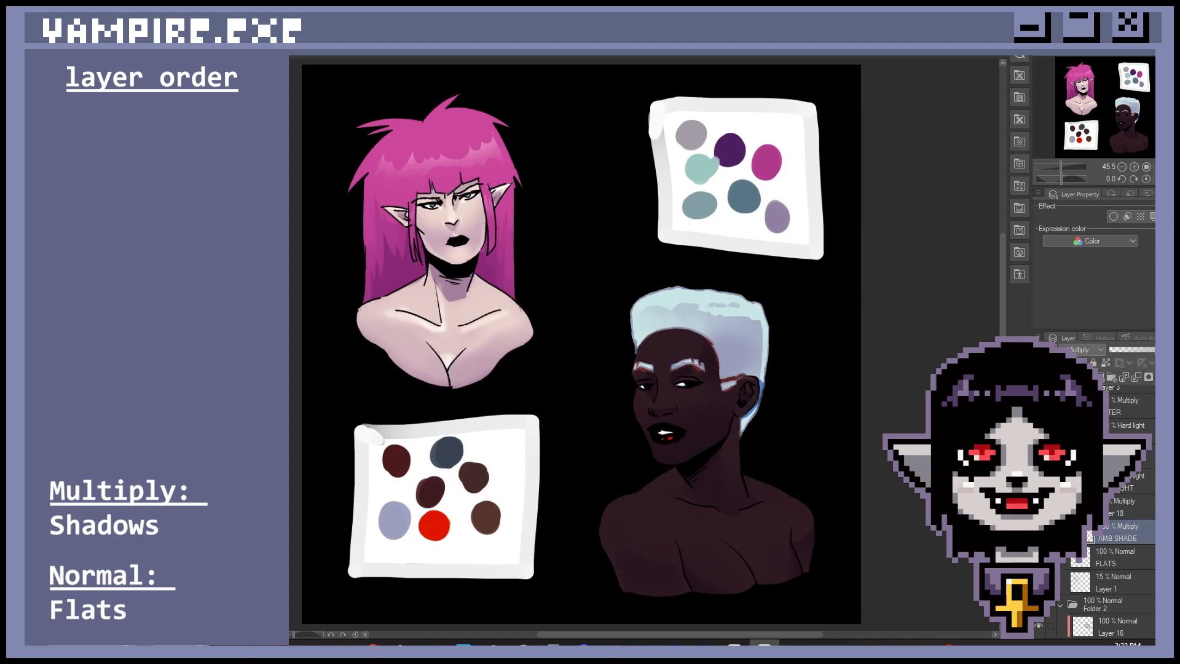
scroll(1038, 492, "up", 1)
scroll(1118, 523, "up", 1)
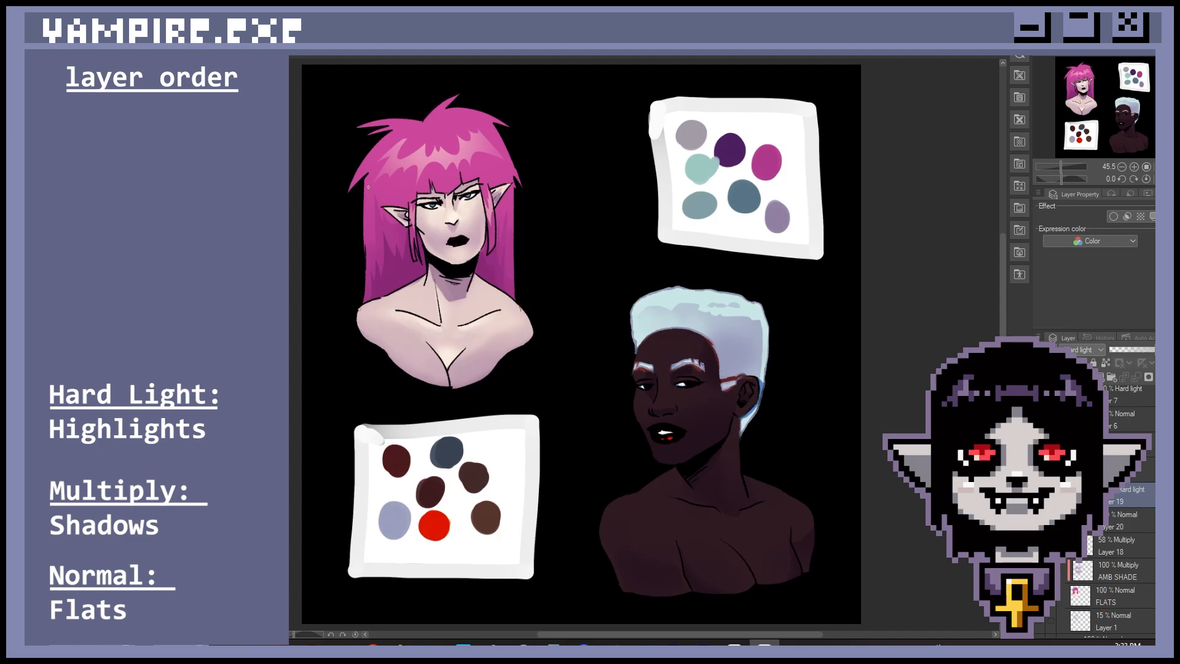
Show the white-haired character's Layer 13 Hard light highlights and add Layer 11 to the layer selection
scroll(1153, 570, "down", 3)
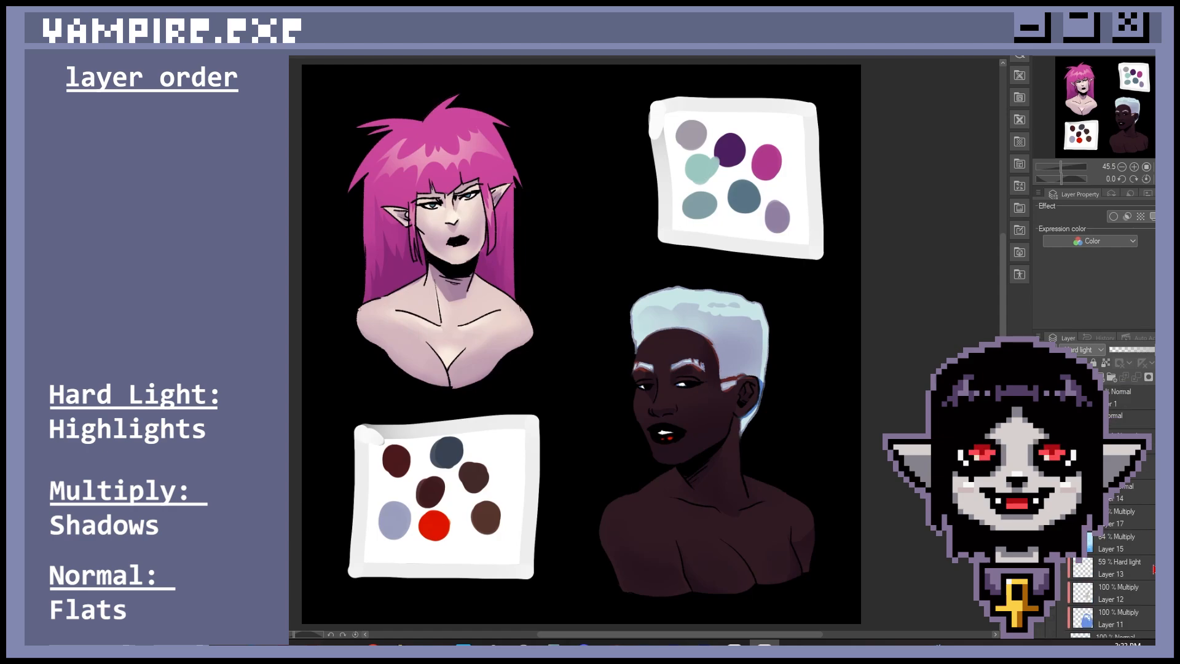
scroll(1153, 569, "down", 3)
left_click(1040, 504)
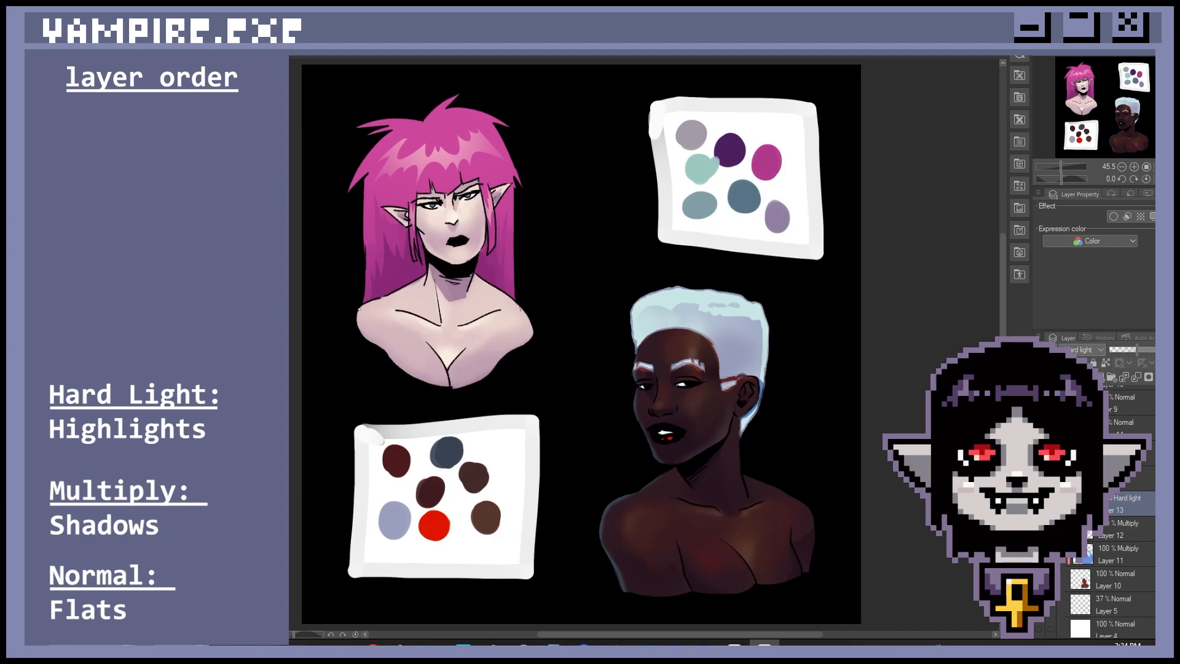
left_click(1051, 554)
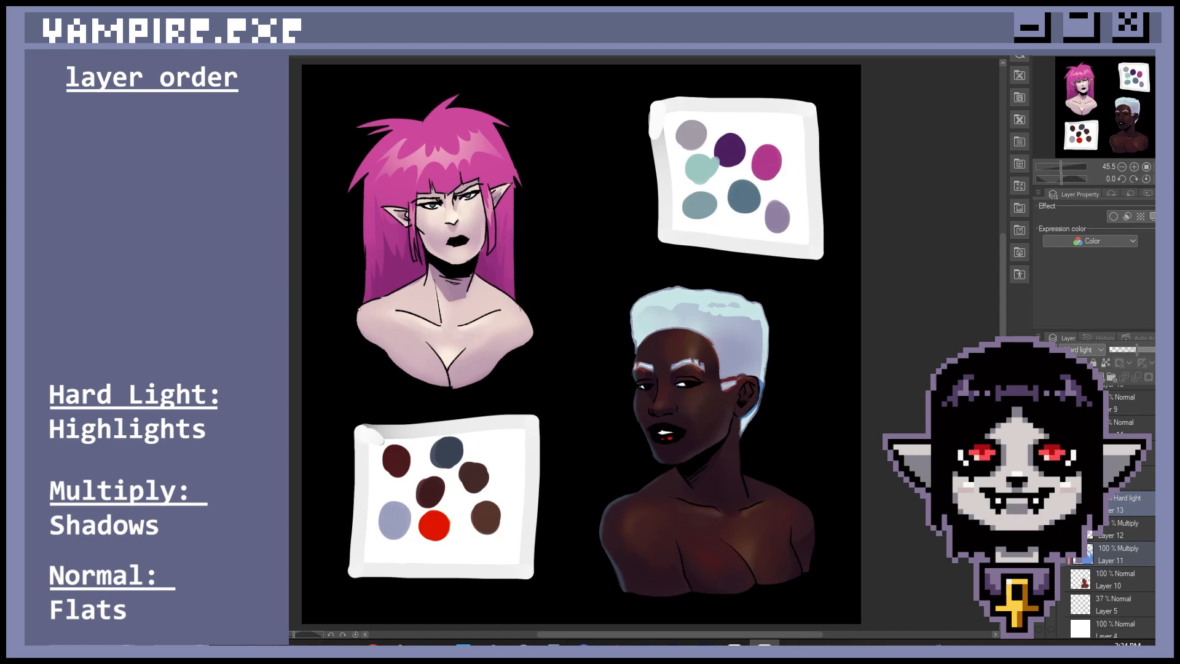
Try brushing Hard light highlights onto the white-haired character's shoulder and chest, undoing the shoulder strokes
mouse_move(694, 562)
left_mouse_down()
mouse_move(713, 556)
mouse_move(645, 519)
mouse_move(636, 531)
mouse_move(635, 519)
mouse_move(503, 532)
left_mouse_up()
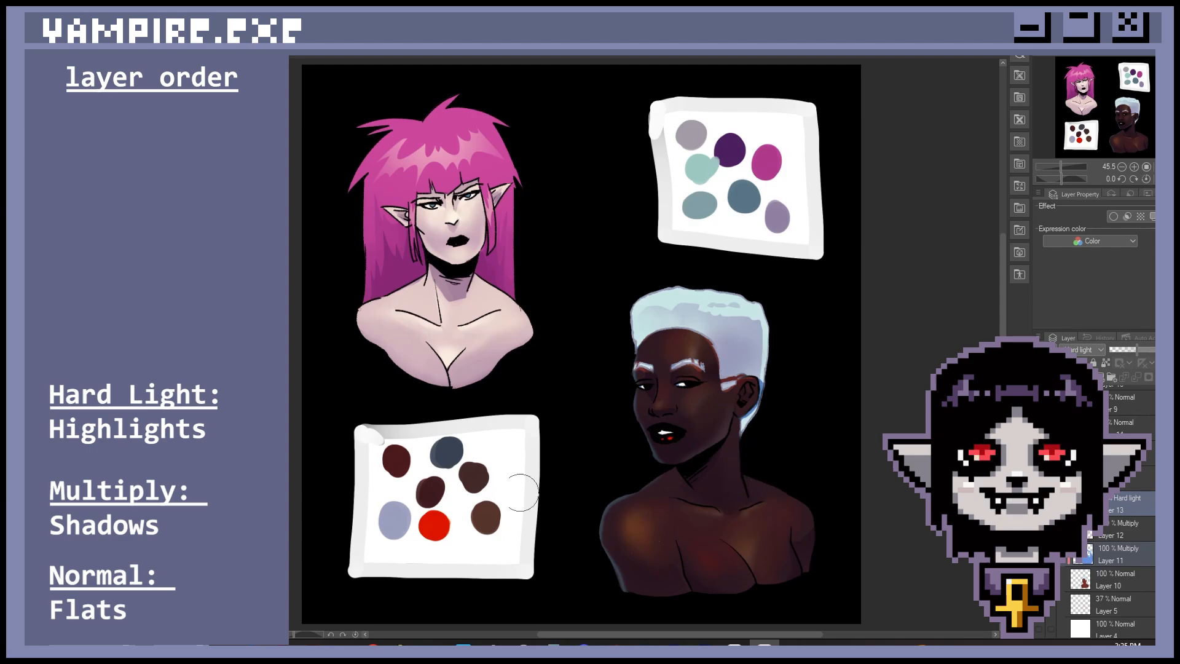
left_click_drag(636, 516, 645, 537)
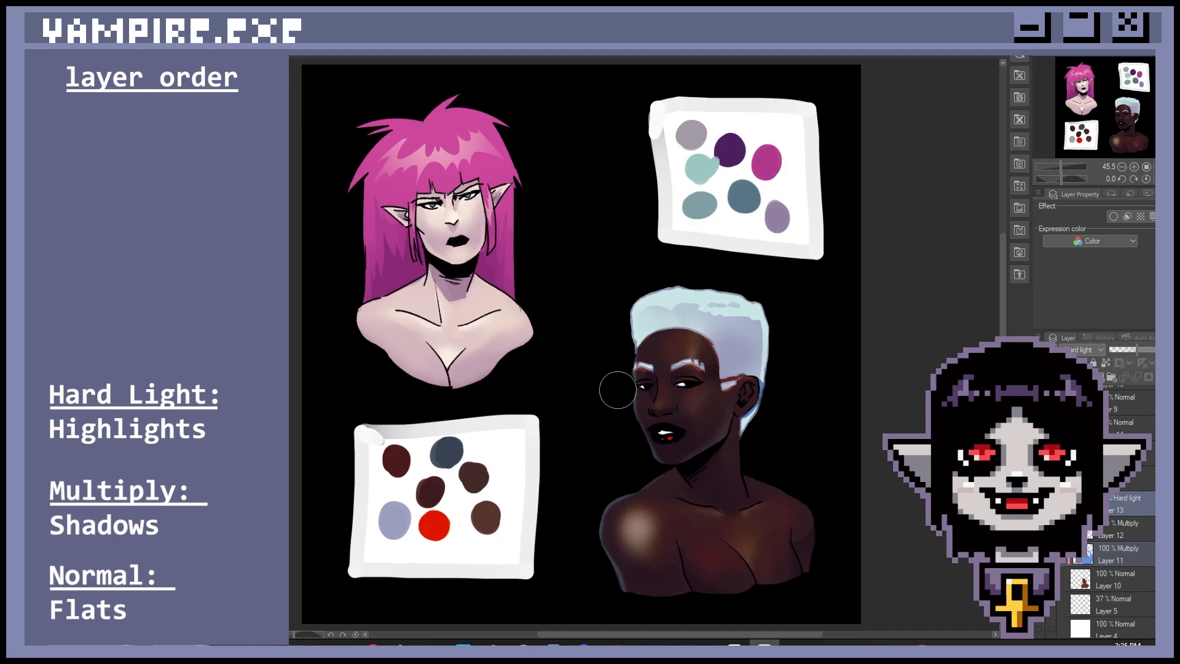
key("ctrl+z")
key("ctrl+z")
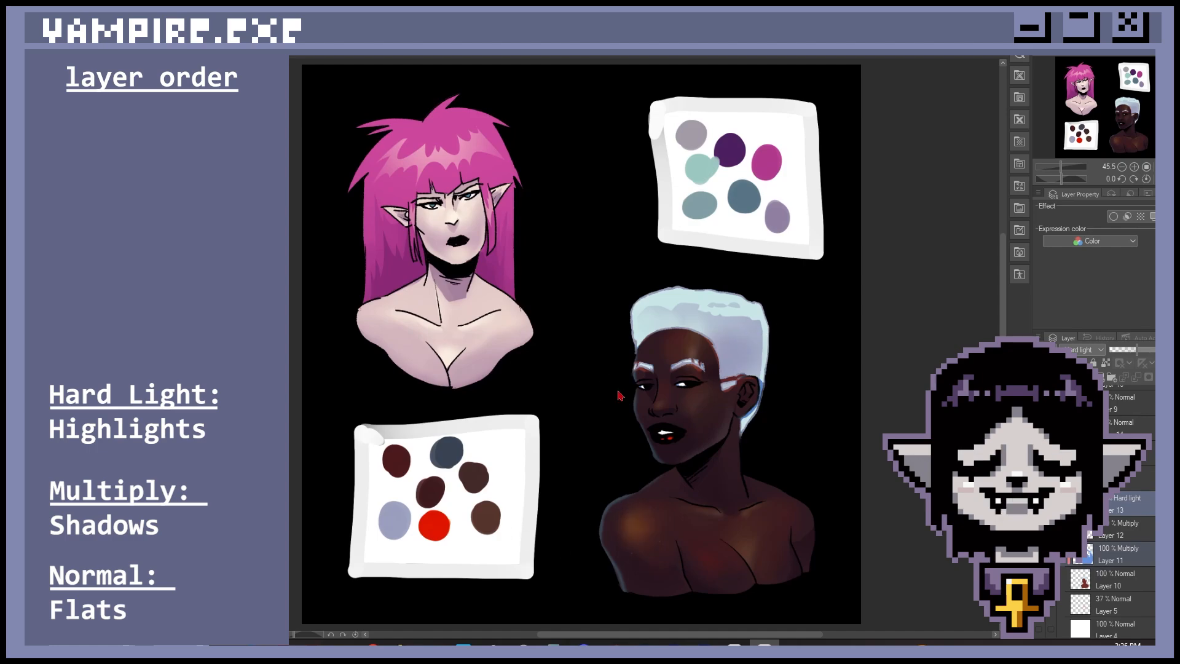
key("ctrl+z")
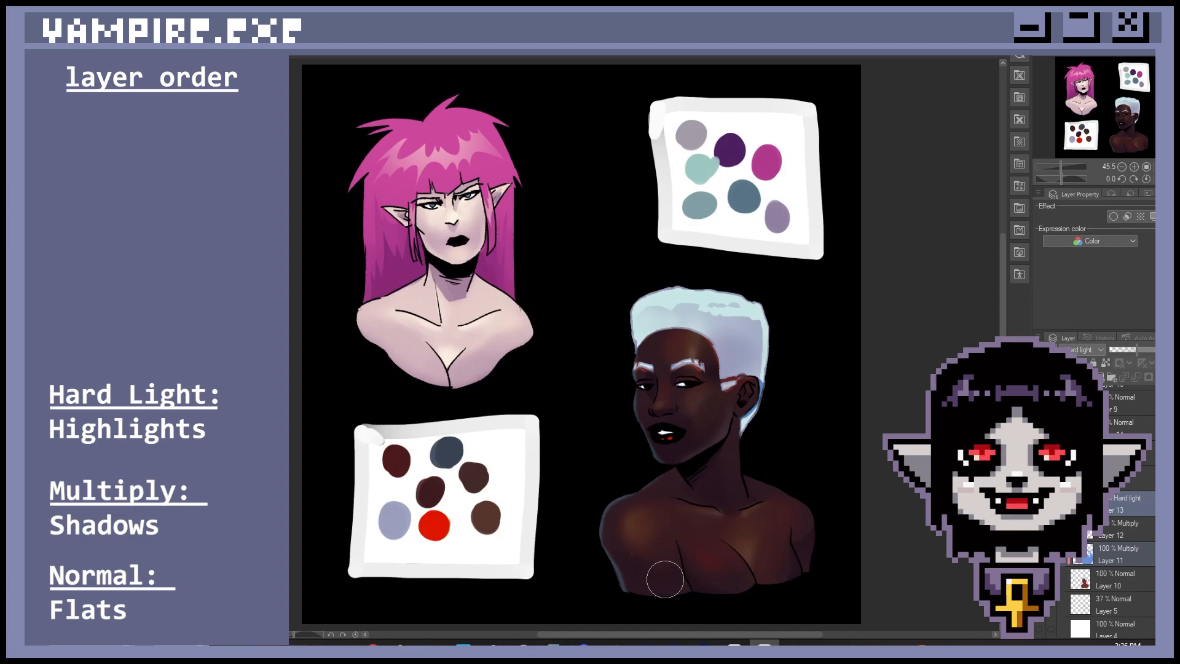
left_click(711, 565, "alt")
left_click_drag(716, 555, 709, 554)
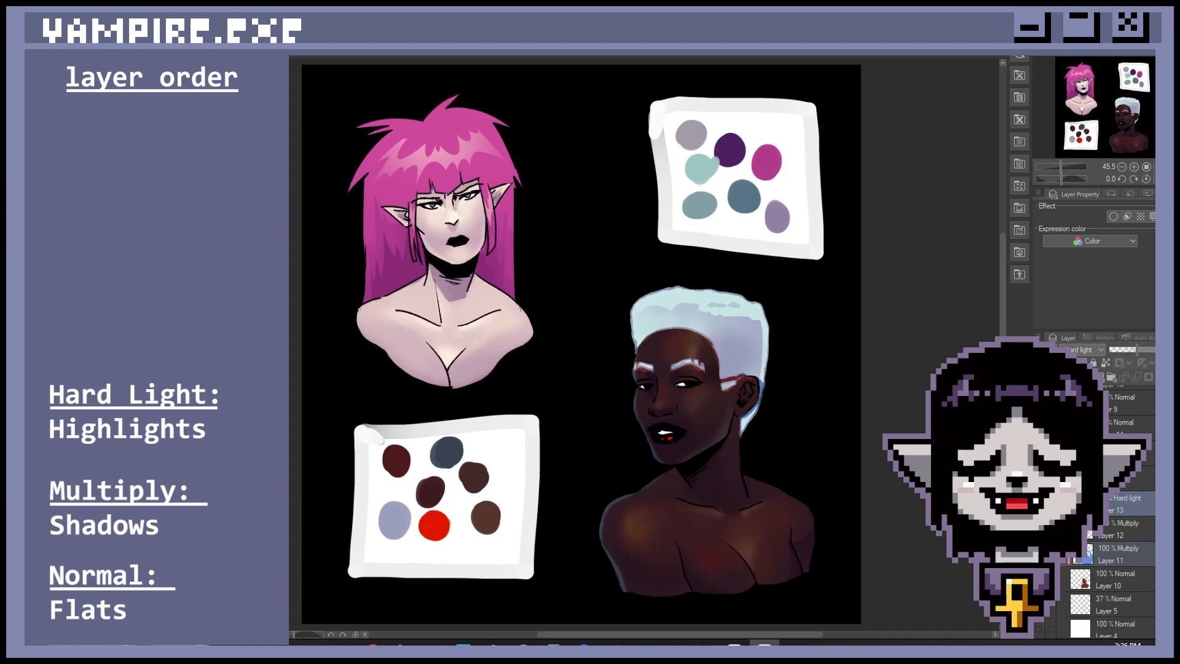
Look through the layer stack and show the pink-haired character's Normal subsurface scattering on the ears, face and chest
scroll(1112, 553, "down", 5)
scroll(1113, 553, "up", 1)
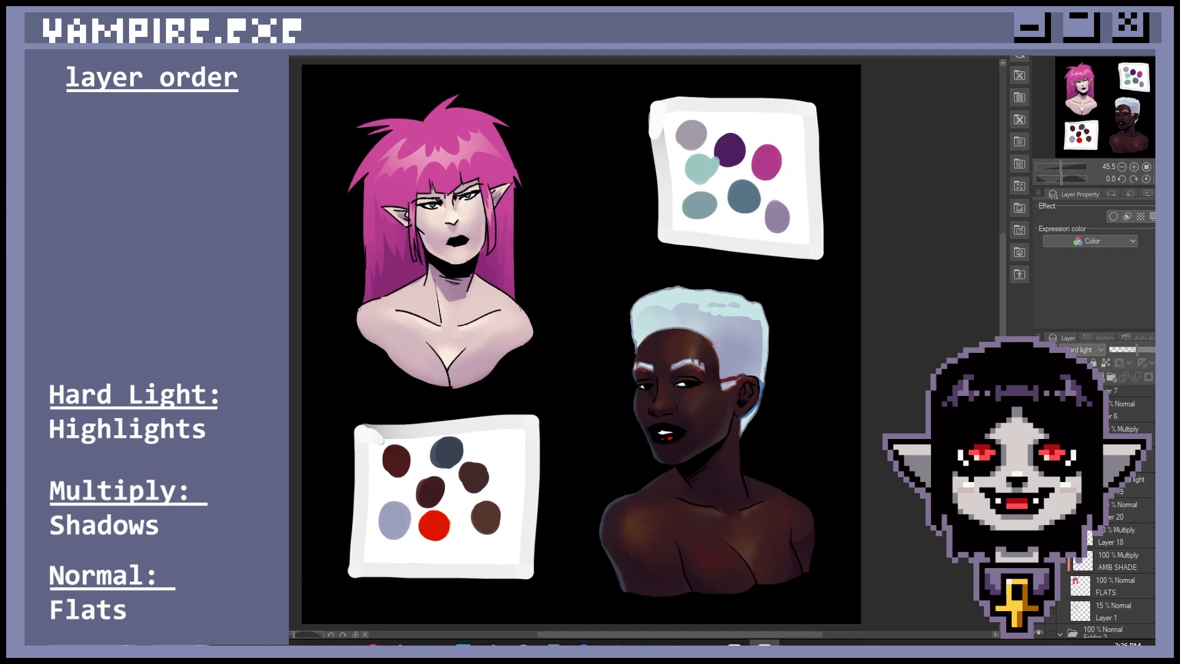
scroll(1112, 553, "up", 4)
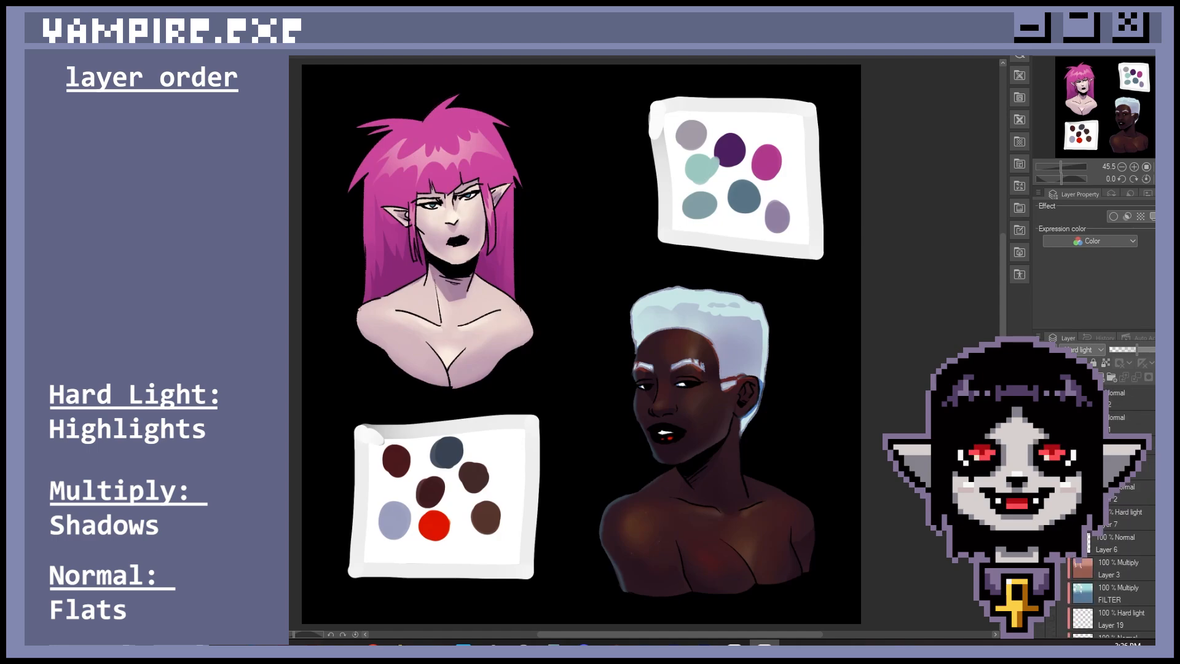
scroll(1112, 553, "up", 2)
scroll(1112, 553, "down", 5)
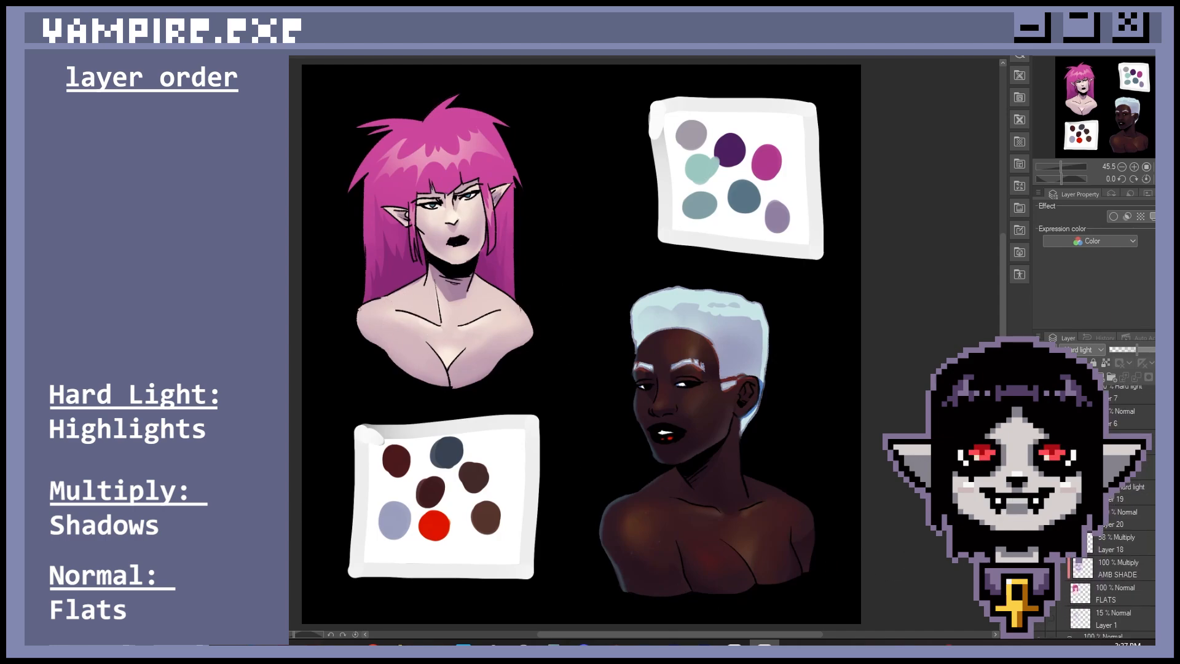
scroll(1153, 539, "down", 1)
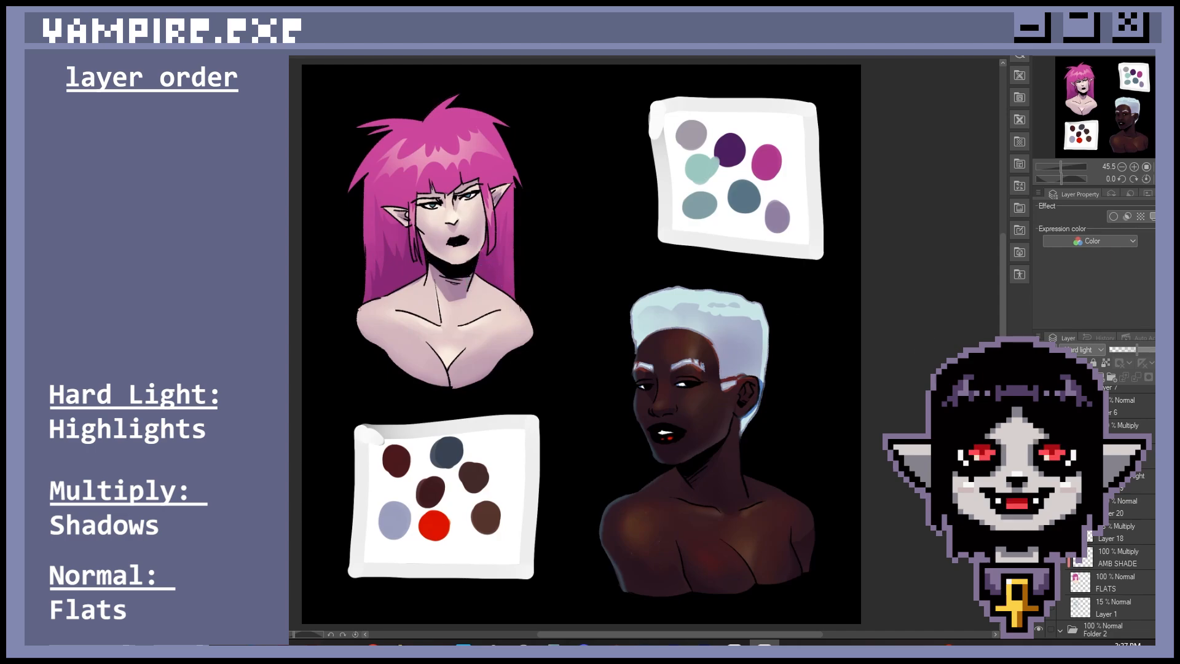
scroll(1112, 522, "up", 2)
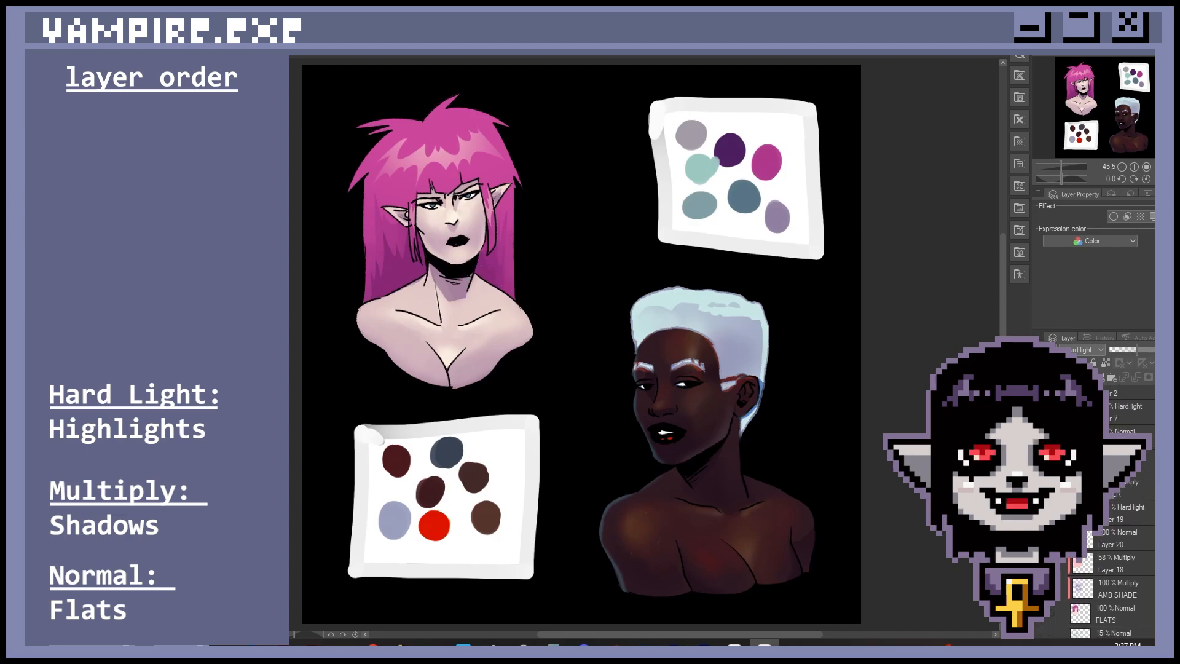
scroll(1069, 581, "up", 2)
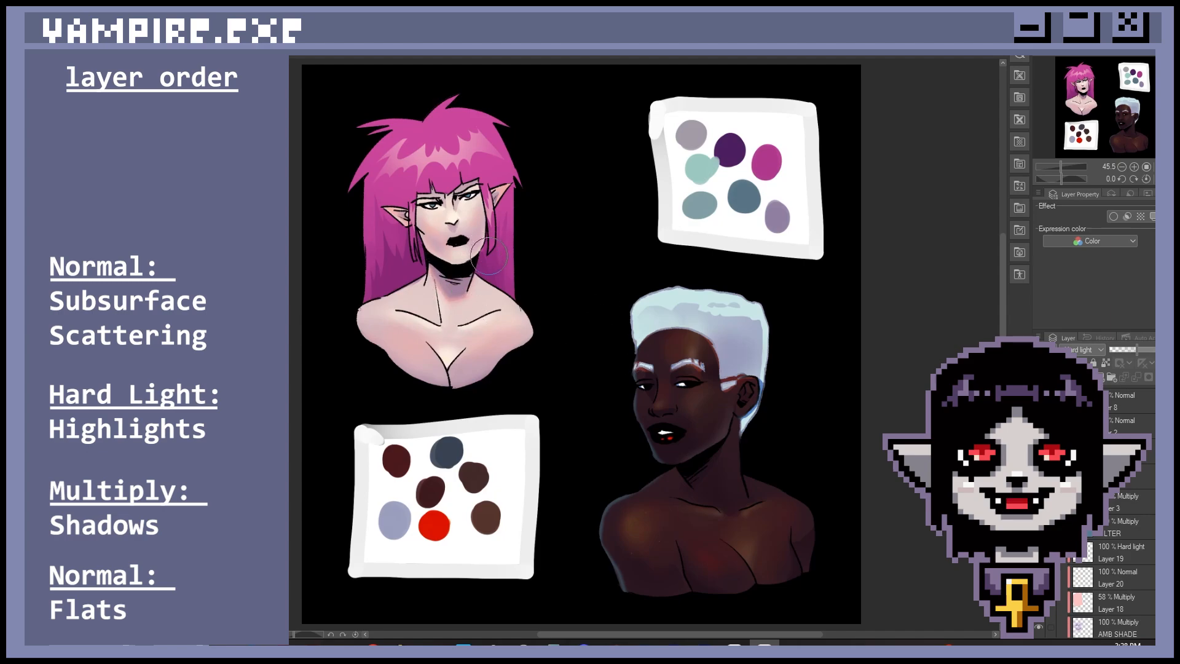
Sample the skin colour on the pink-haired character's neck and select the Normal layer Layer 20
scroll(1112, 553, "down", 3)
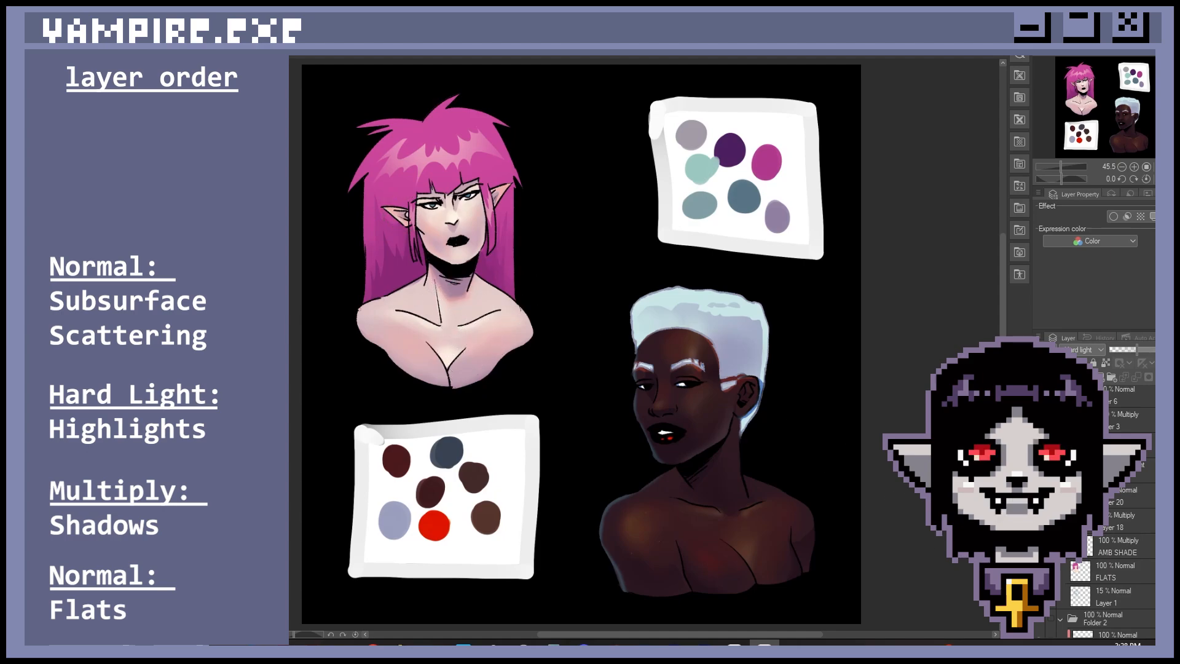
left_click(464, 294, "alt")
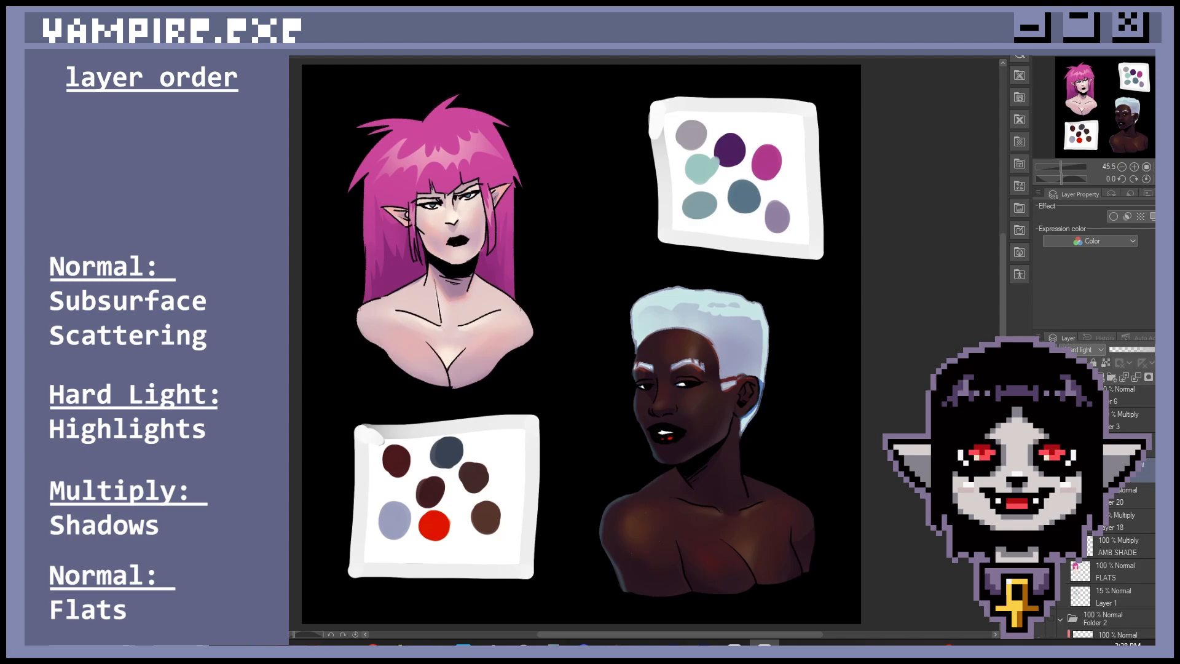
left_click(1111, 501)
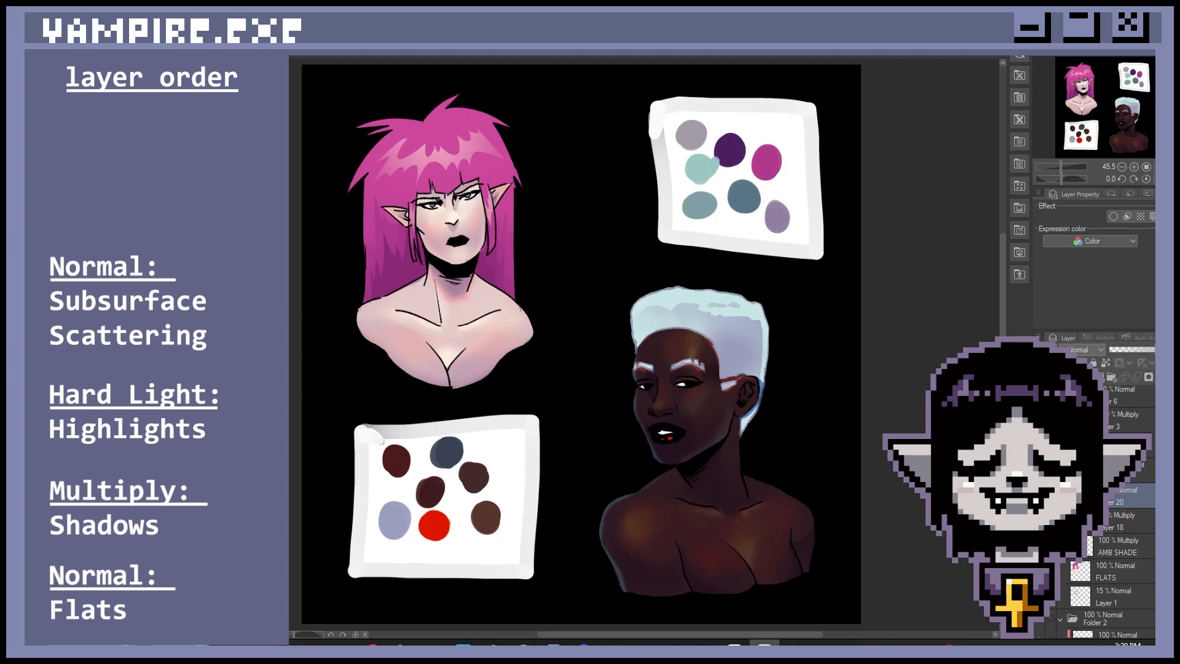
Hide the two colour swatch cards so that only the two portraits remain on the black background
scroll(1124, 510, "up", 3)
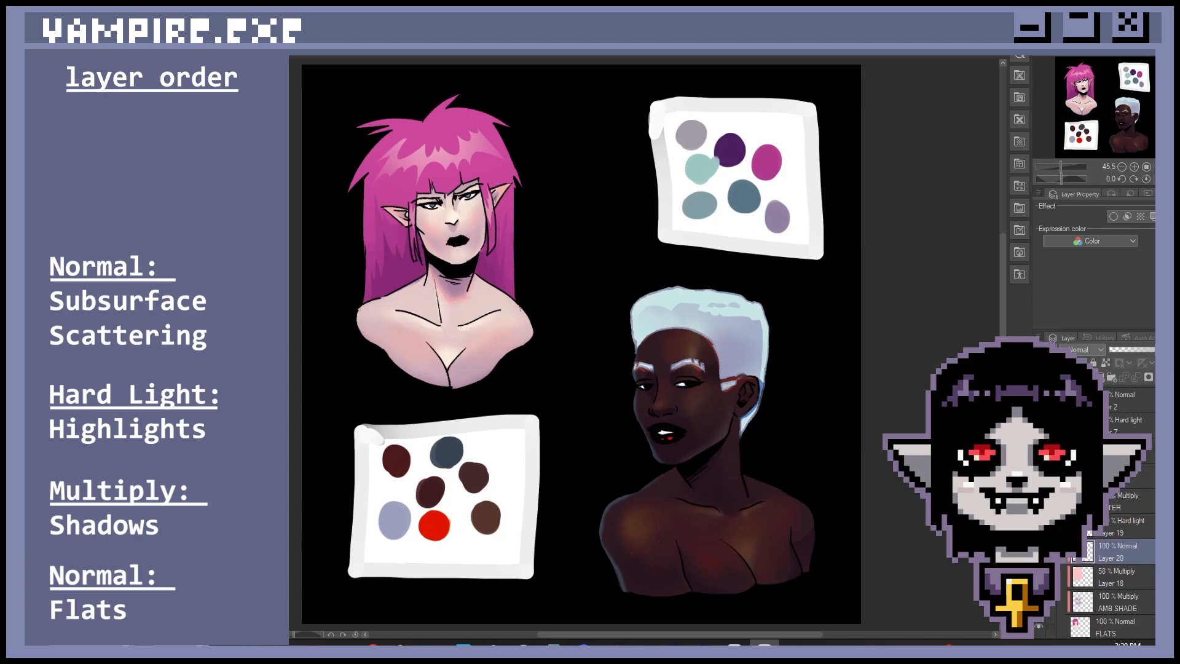
scroll(1125, 510, "down", 2)
scroll(1112, 553, "up", 2)
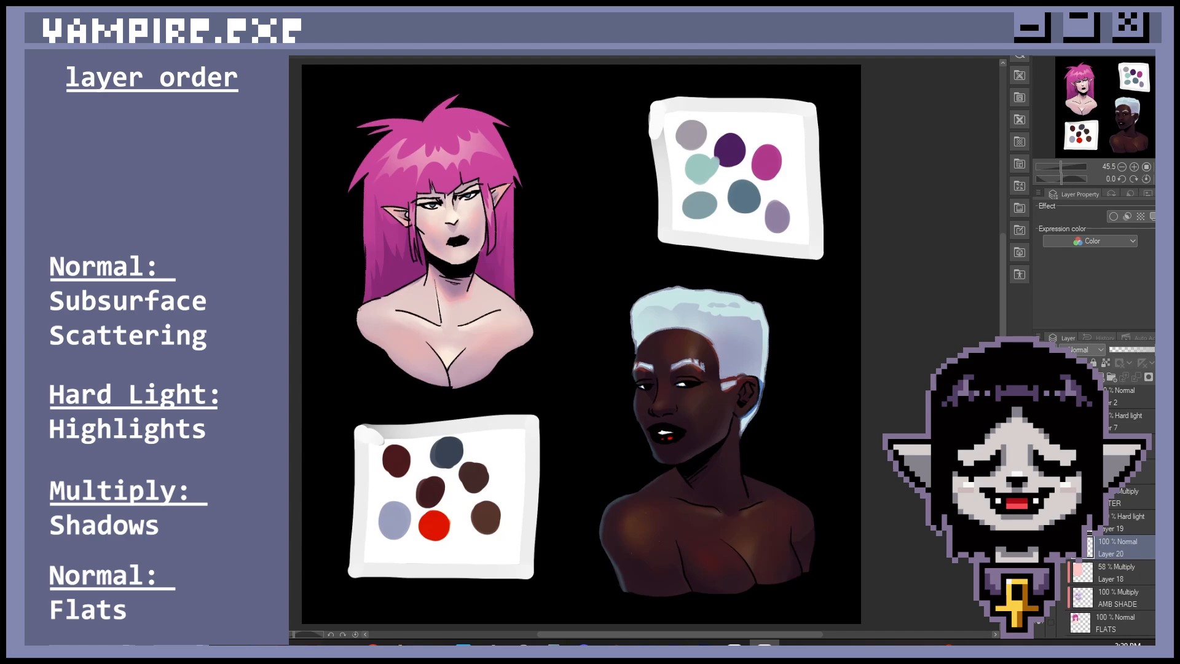
scroll(1112, 559, "up", 1)
scroll(1112, 553, "down", 4)
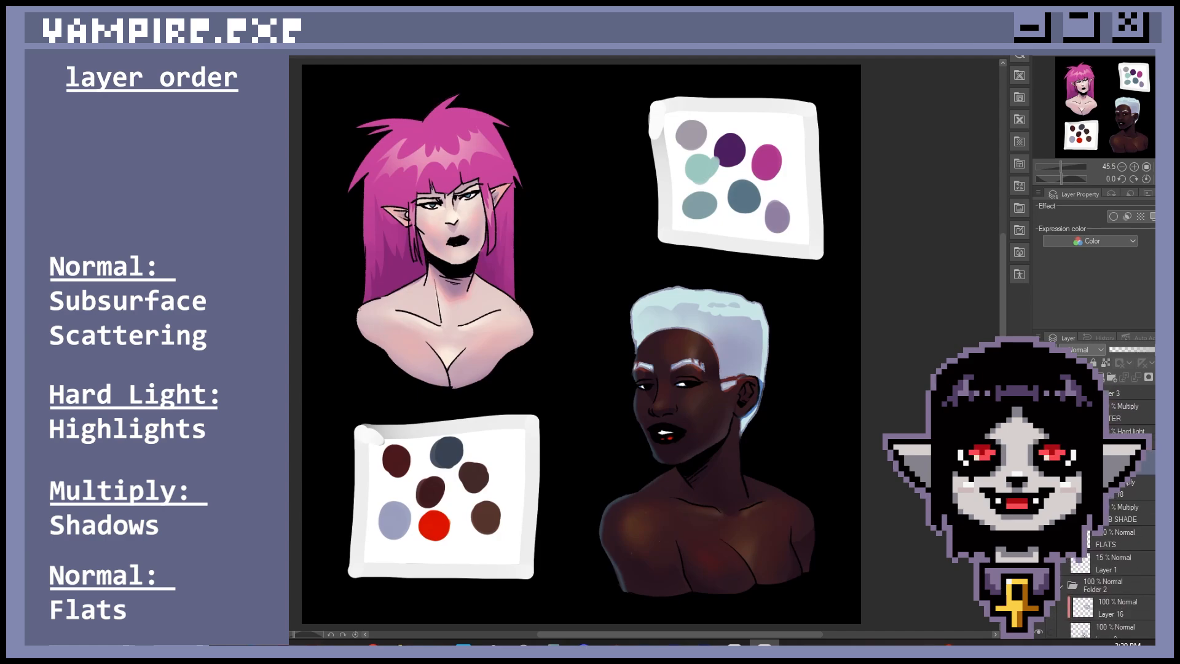
scroll(1112, 559, "up", 6)
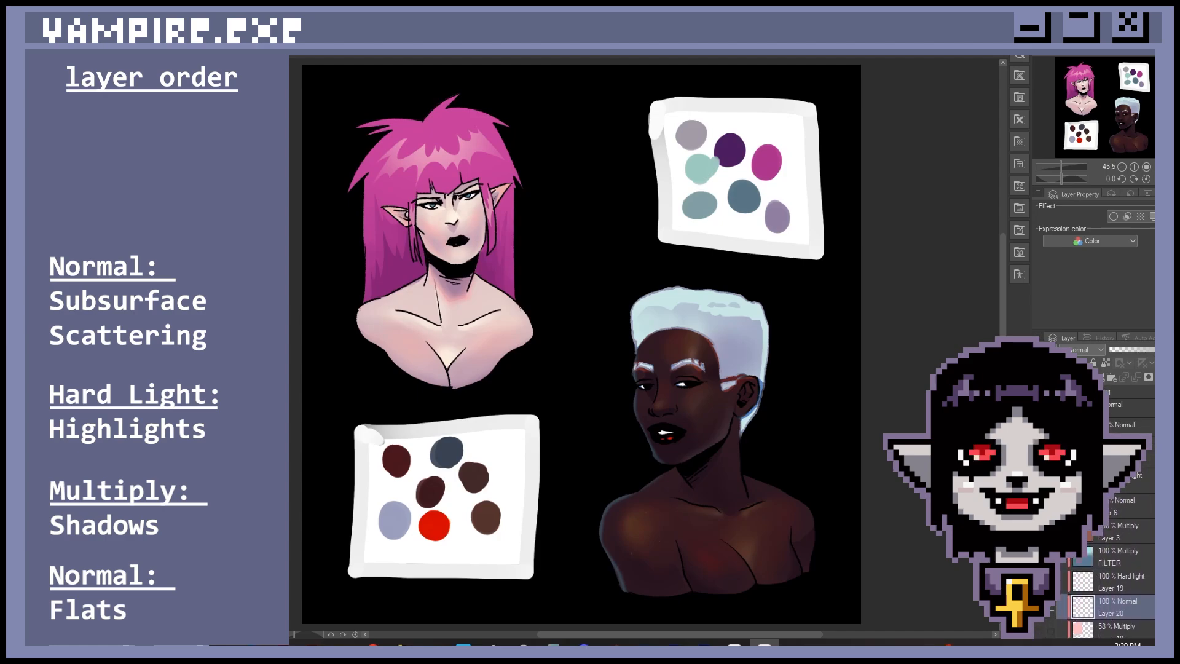
scroll(1112, 571, "up", 2)
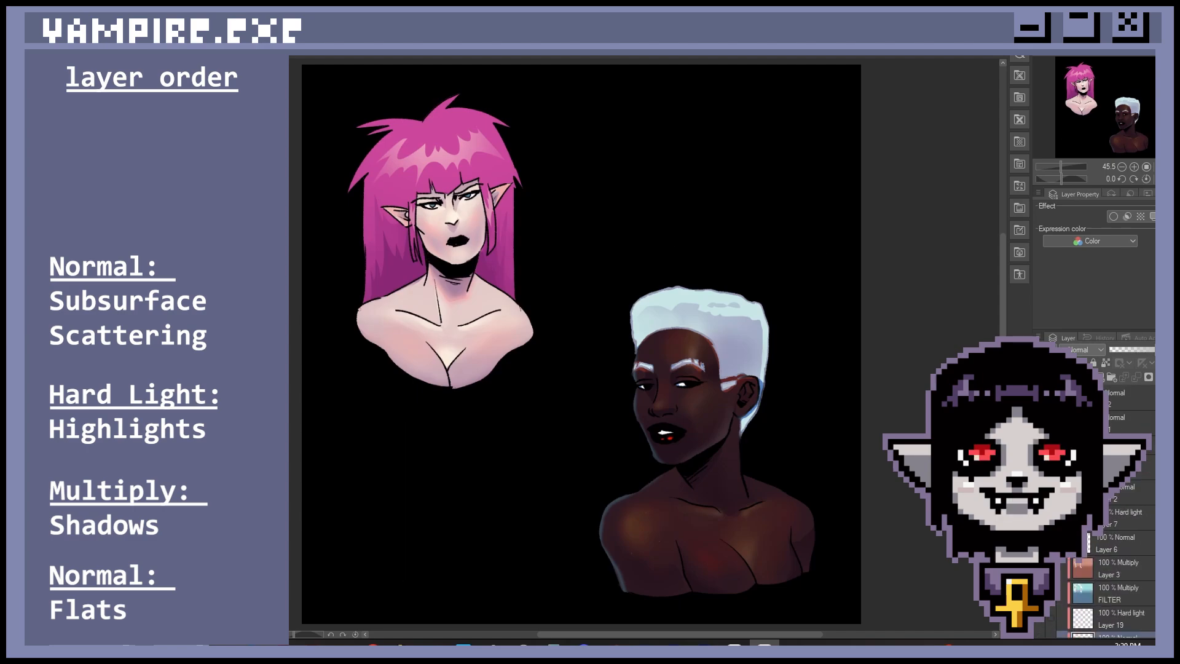
Preview the FILTER Multiply colour gradient on the pink-haired character, leaving it hidden
scroll(1112, 572, "down", 2)
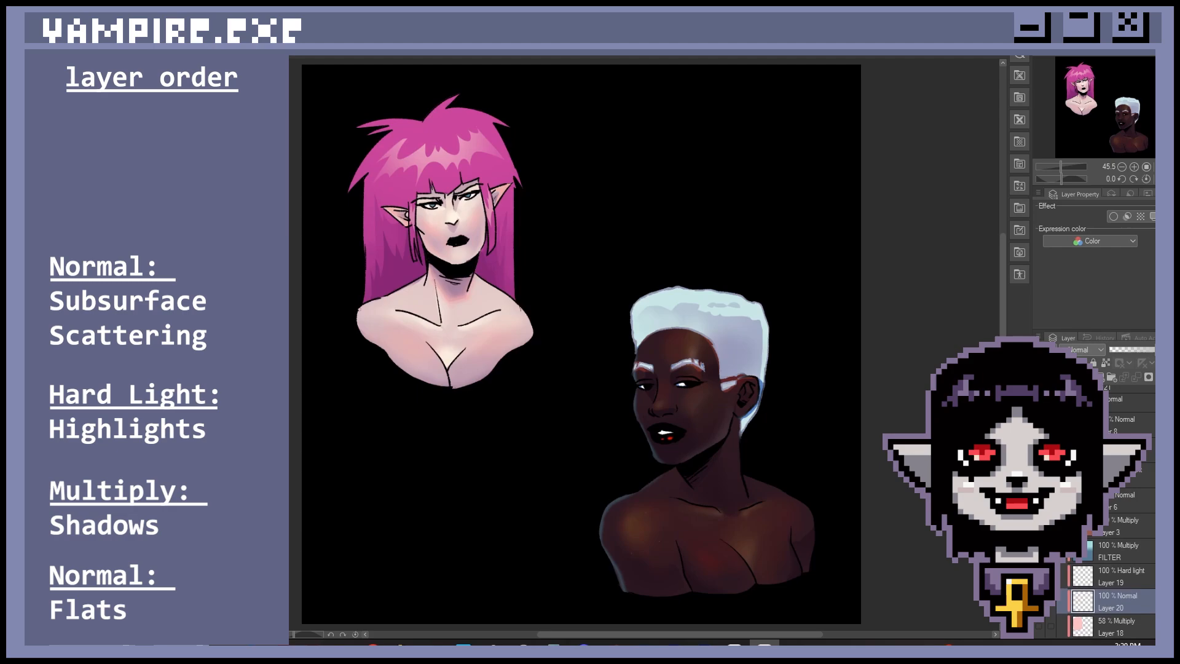
scroll(1112, 572, "up", 2)
scroll(1112, 571, "down", 2)
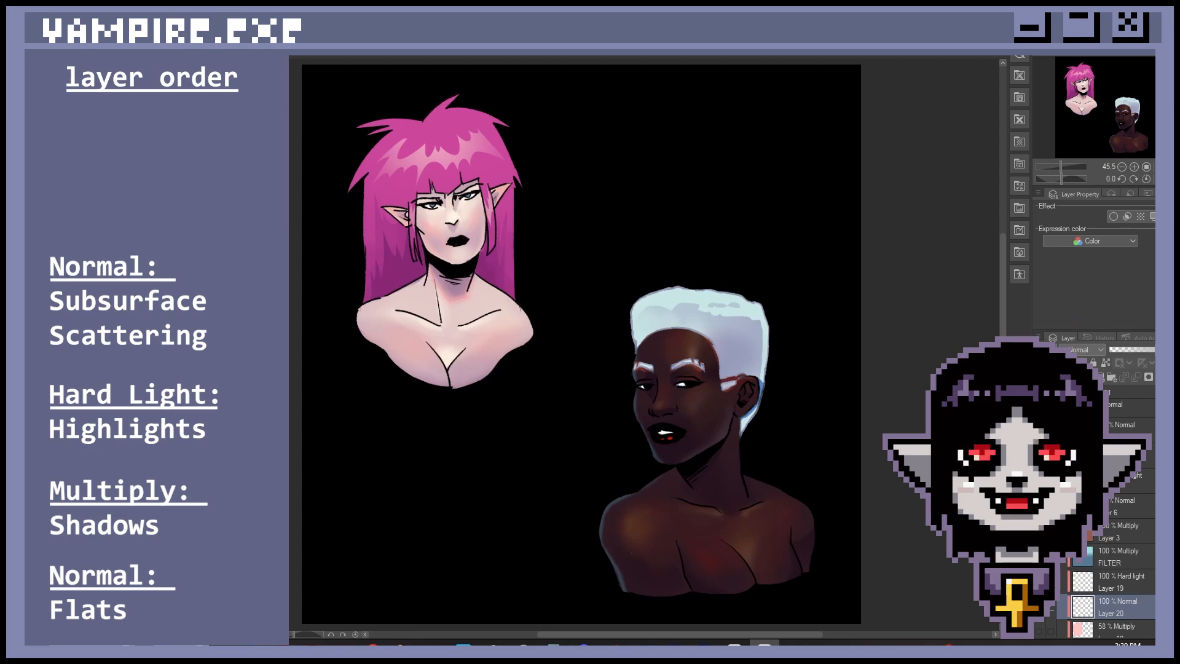
scroll(1112, 571, "down", 2)
scroll(1112, 572, "up", 1)
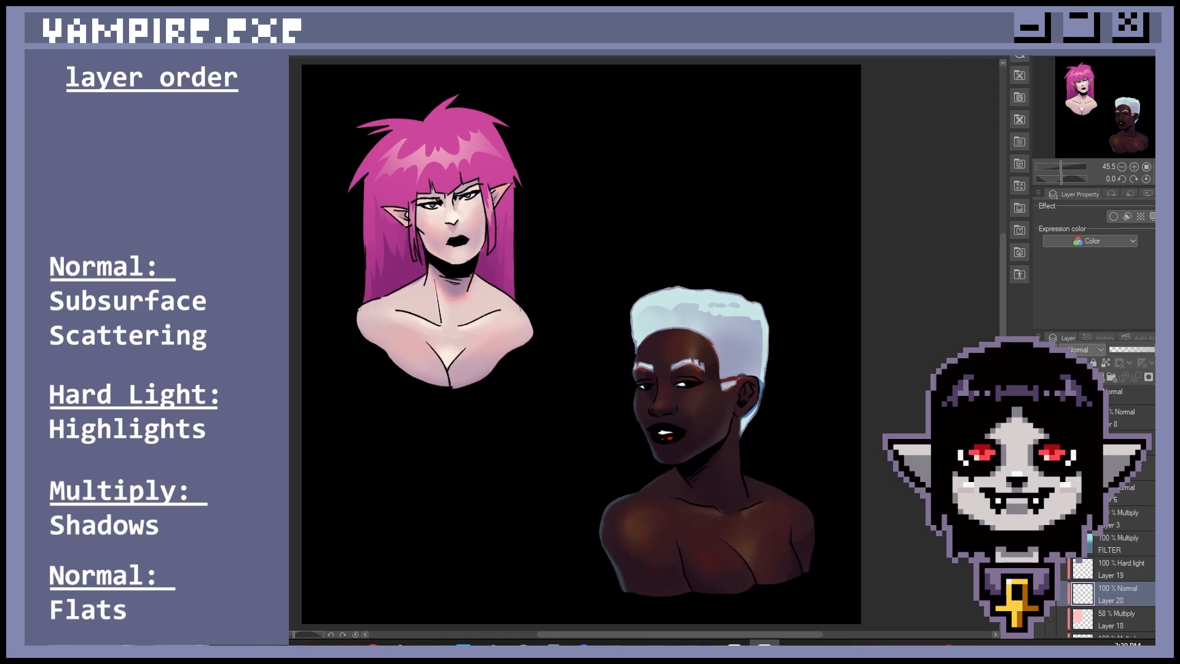
left_click(1050, 544)
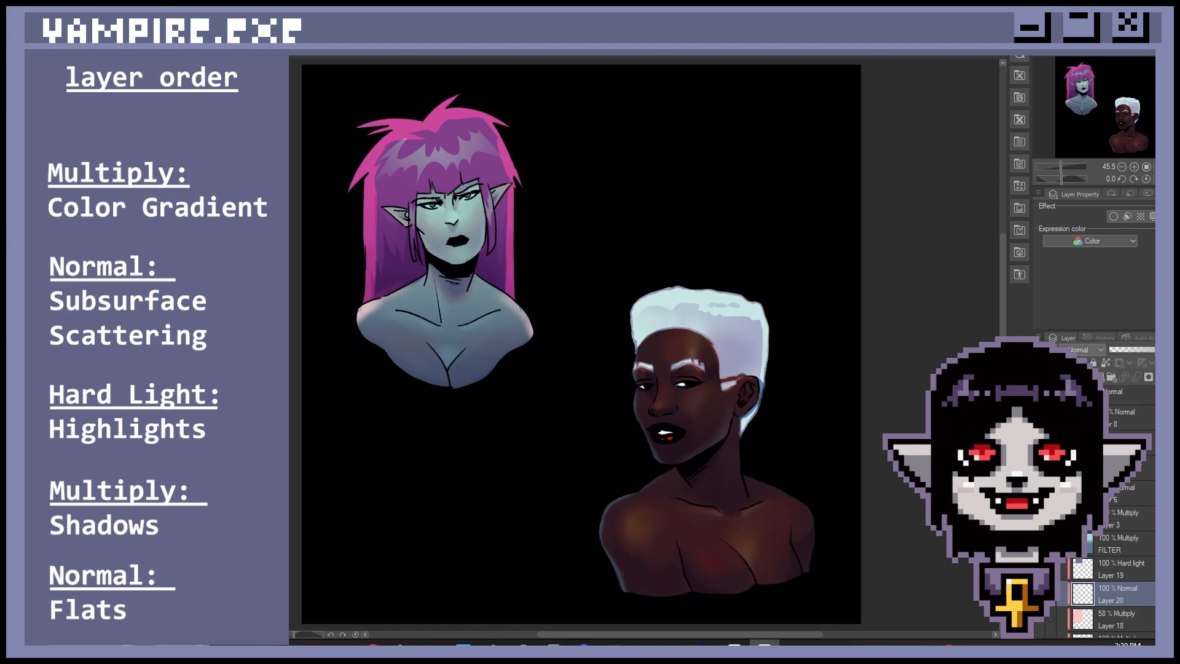
left_click(1050, 544)
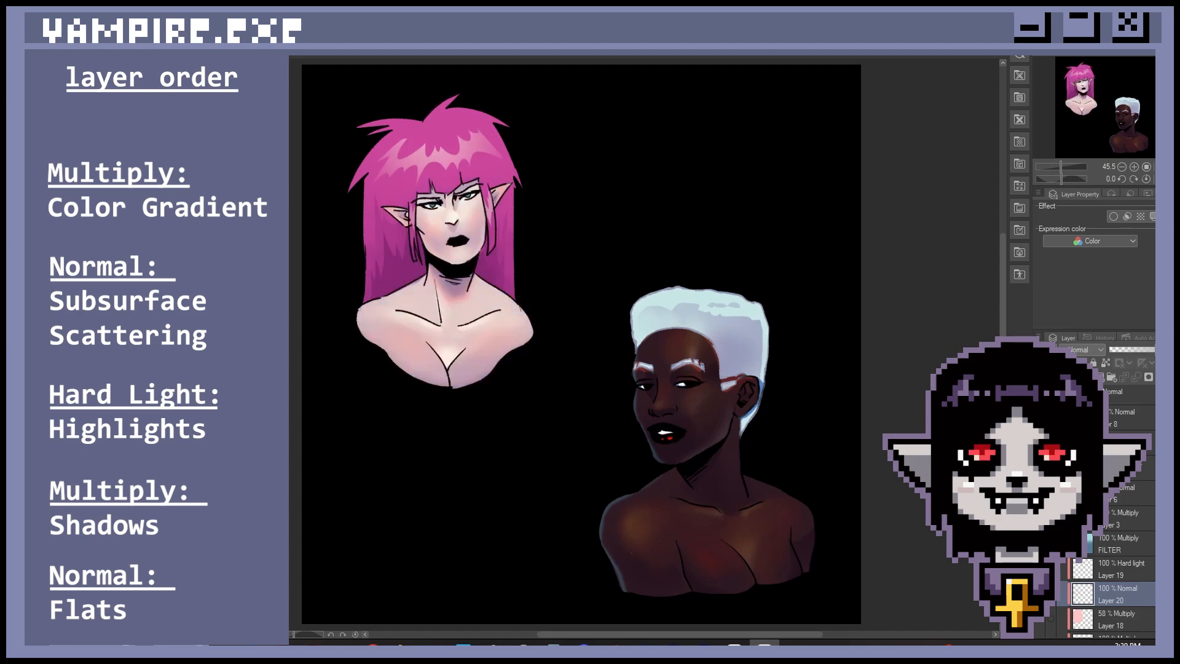
Select the FILTER layer and compare its cool gradient with Layer 3's warm Multiply gradient on the pink-haired character, leaving both hidden
left_click(1121, 544)
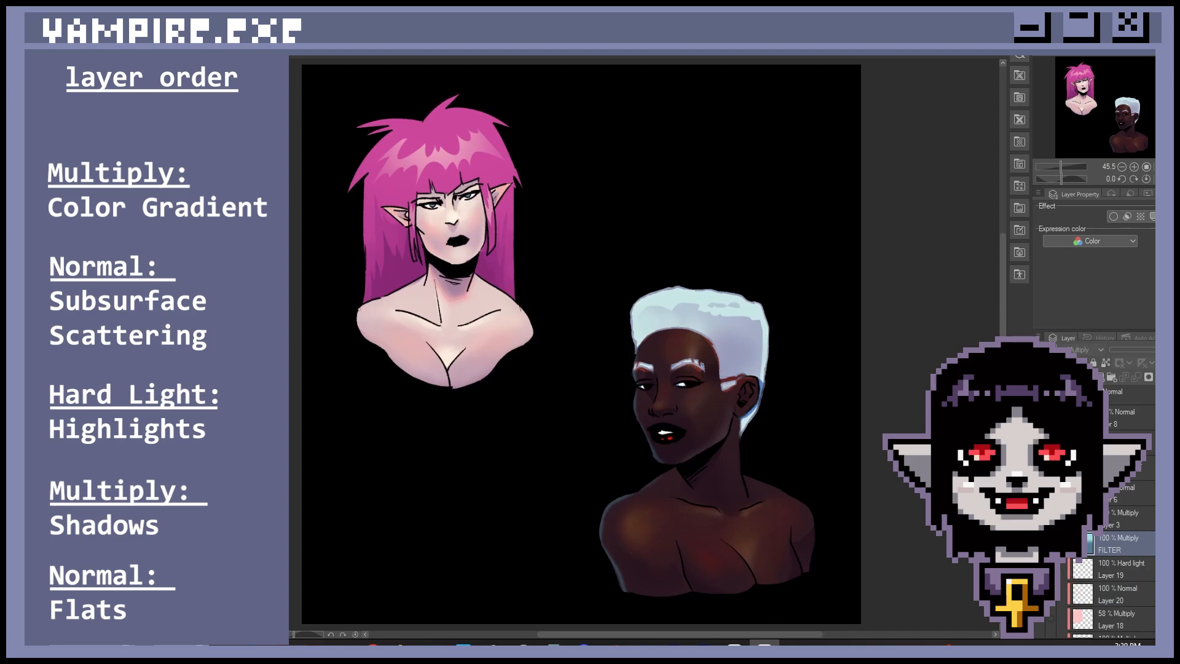
left_click(1039, 543)
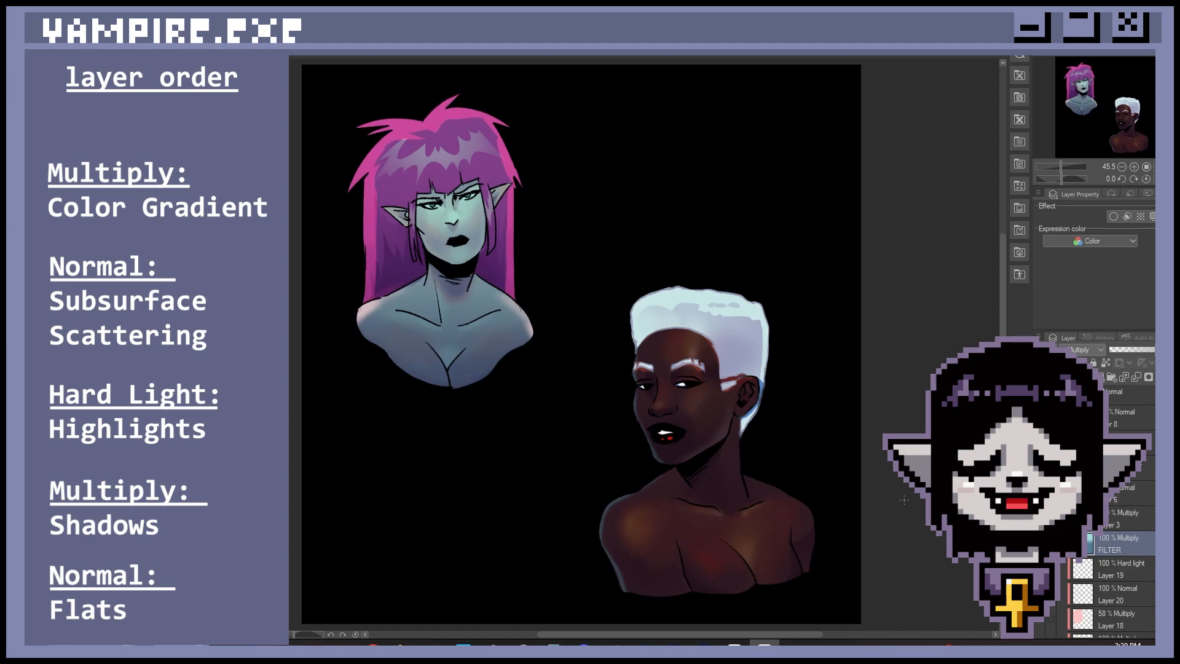
left_click(1039, 543)
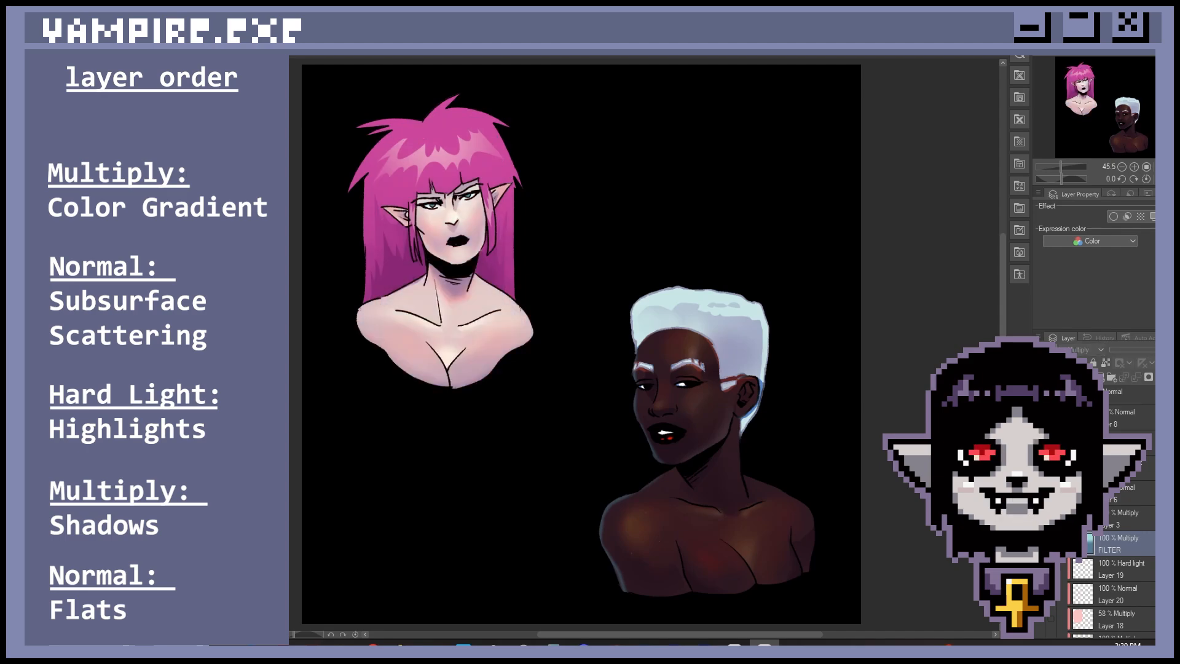
left_click(1039, 543)
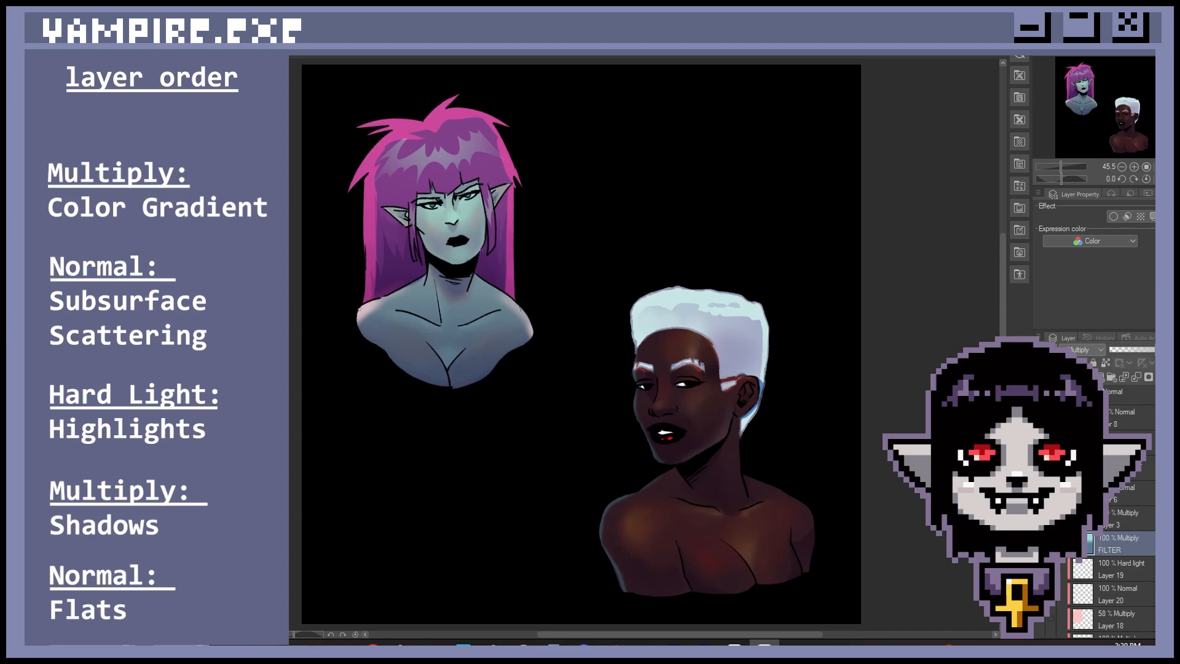
left_click(1039, 543)
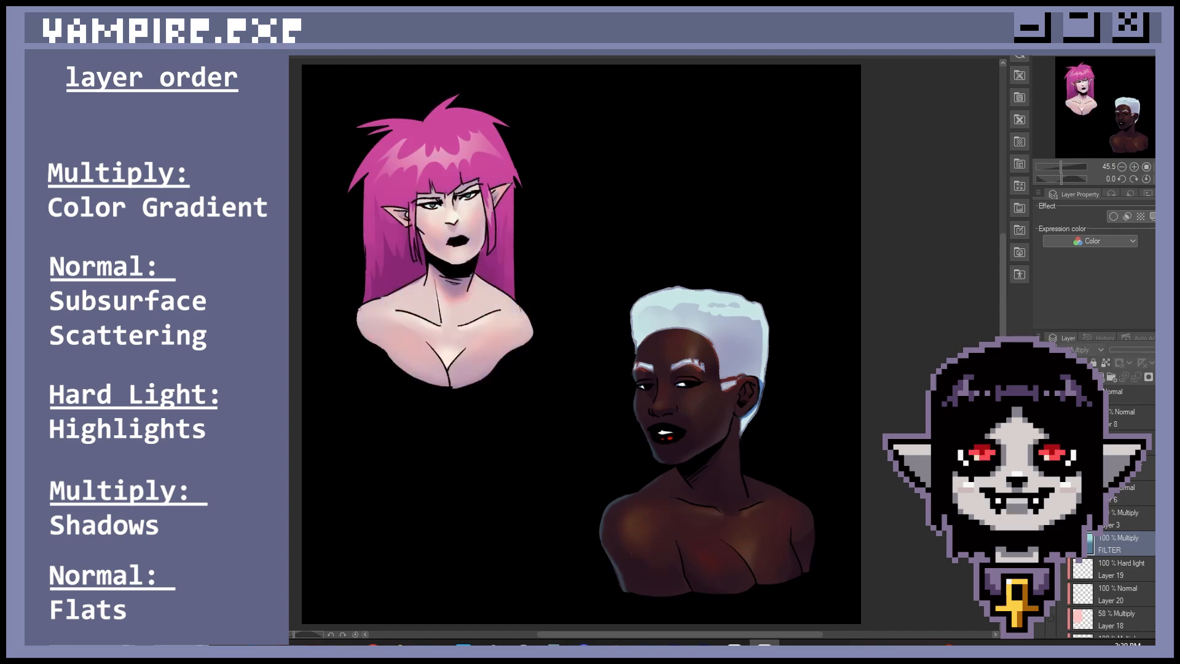
left_click(1039, 519)
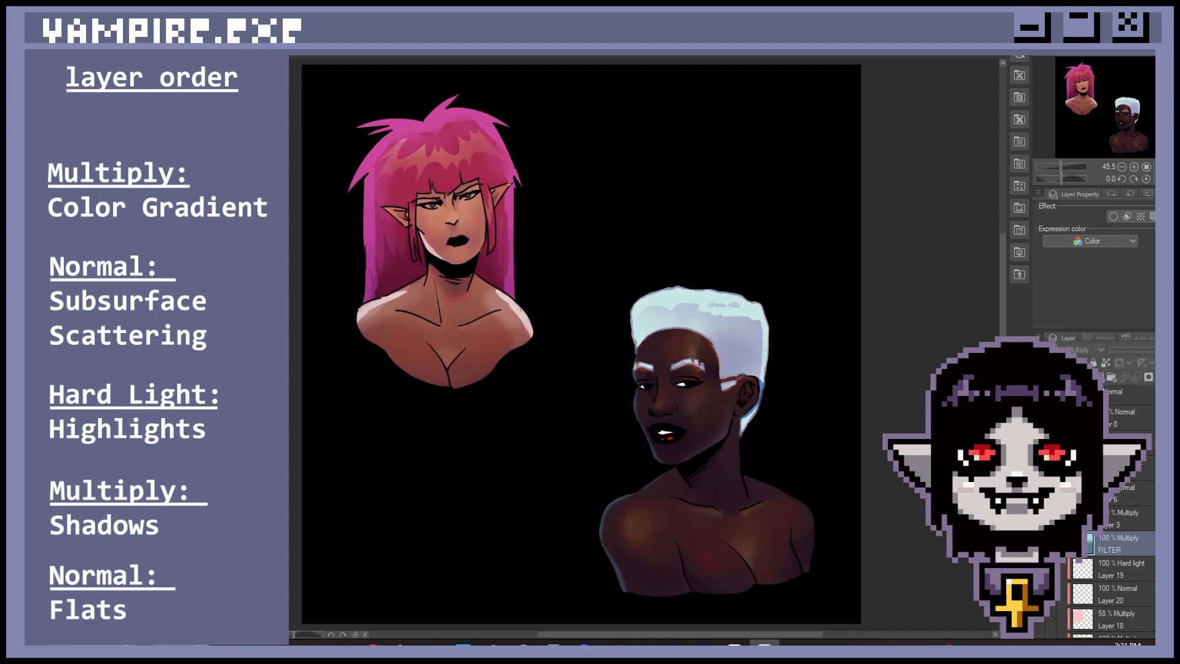
left_click(1040, 519)
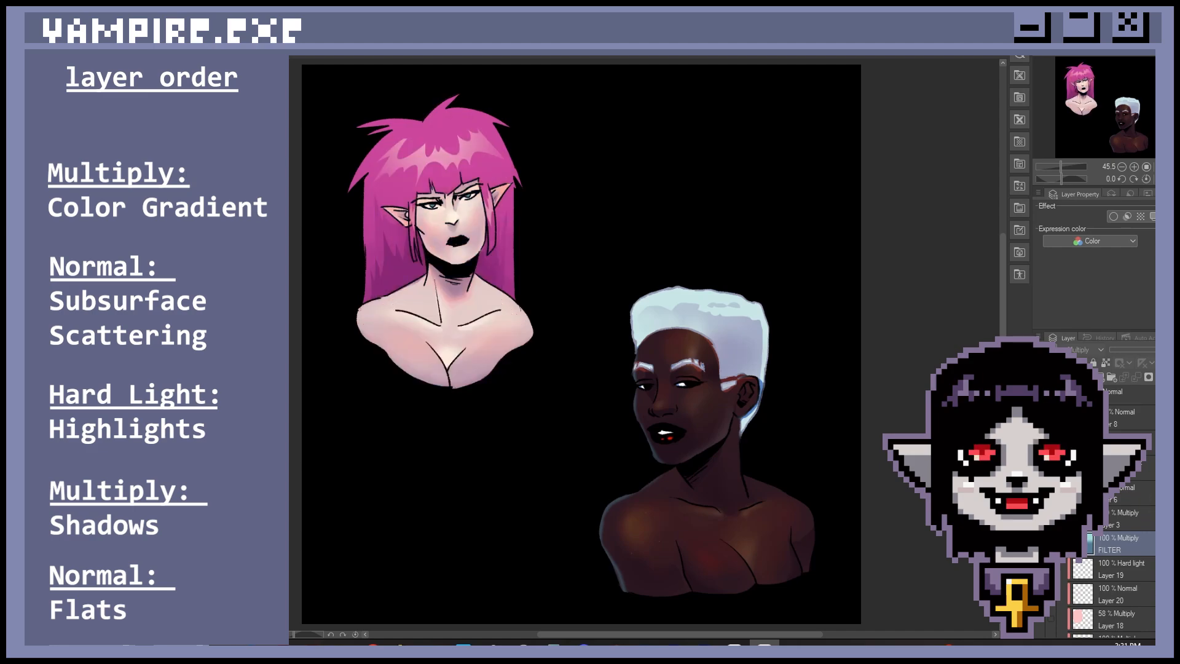
Show the cool blue Multiply colour gradient on the white-haired character and select the Hard light layer Layer 13
scroll(1113, 553, "down", 5)
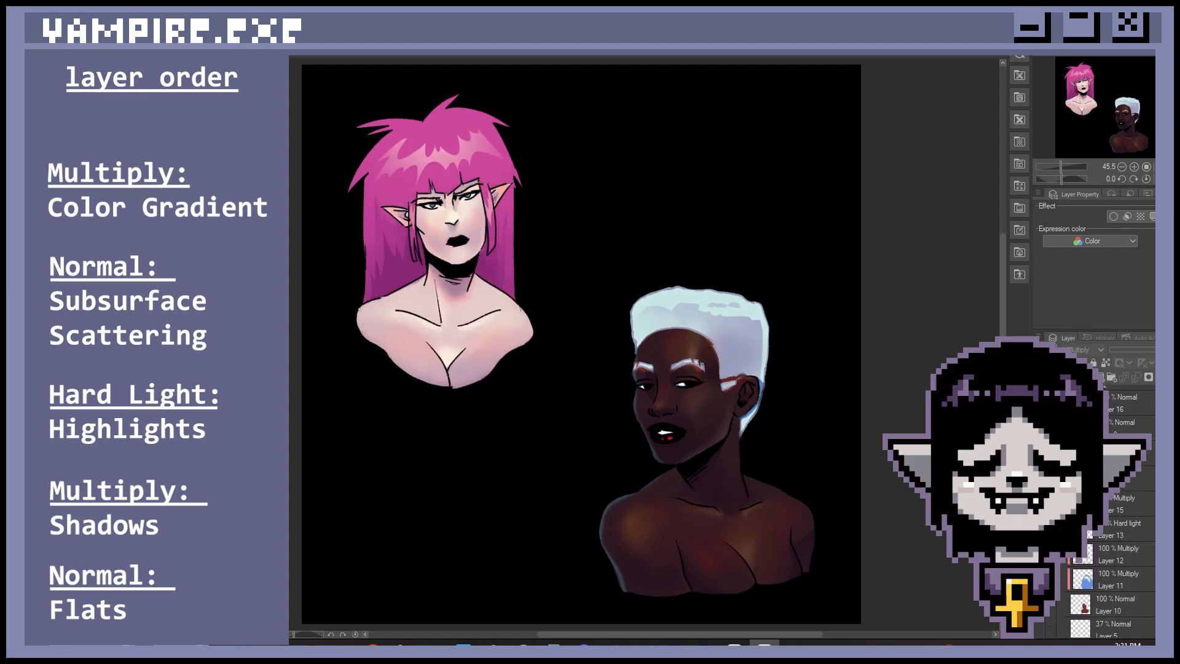
left_click(1040, 504)
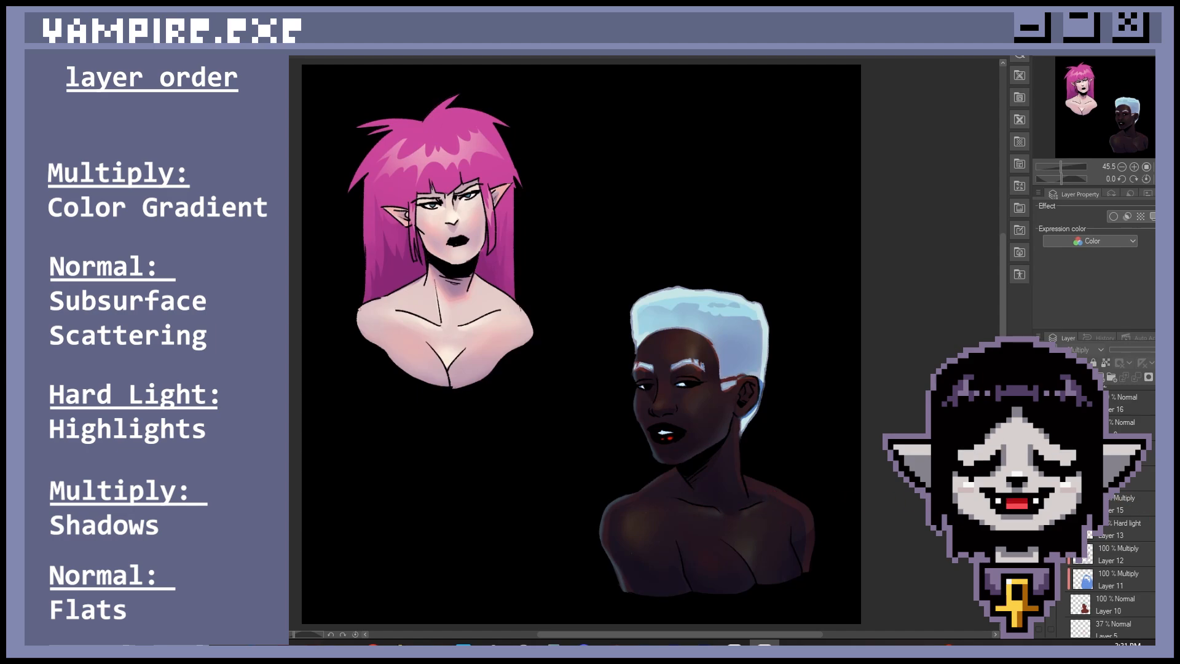
scroll(1132, 501, "down", 1)
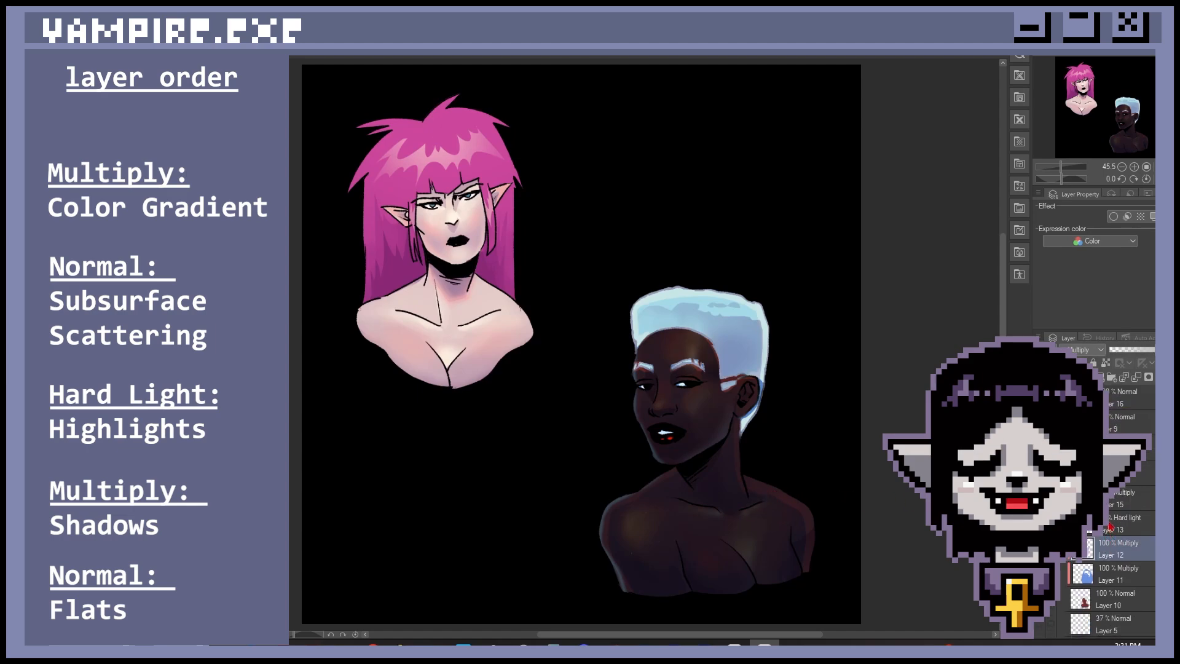
left_click(1113, 521)
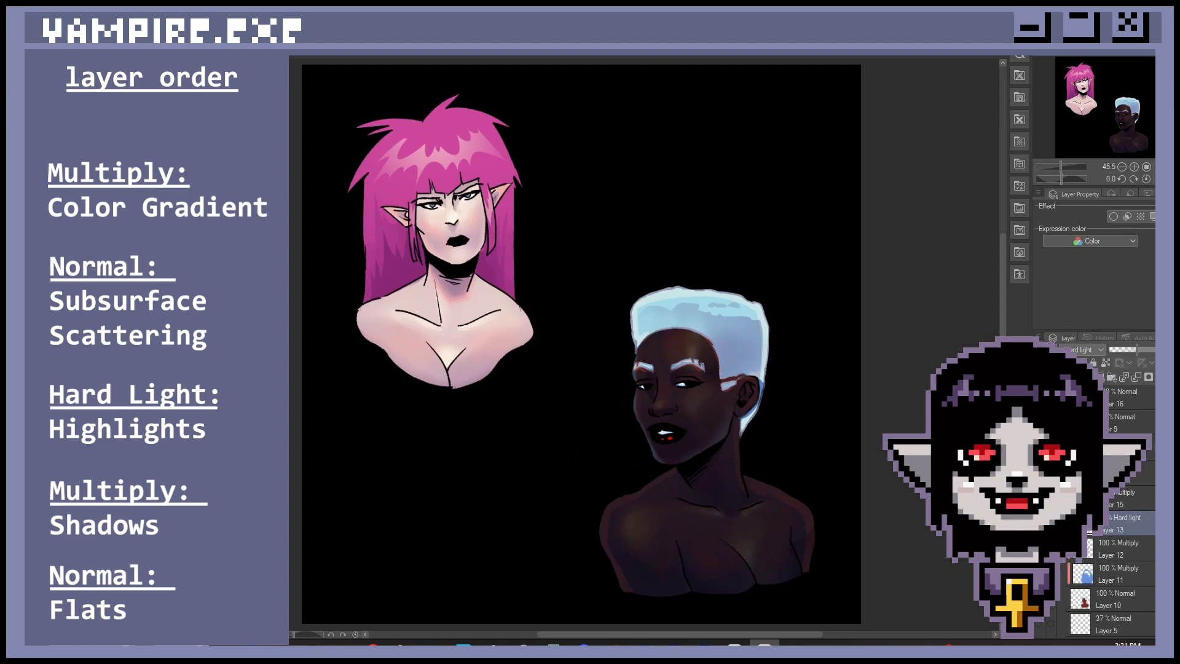
Add a new layer above the topmost one and sketch a small sphere with two opposing arrows beside the white-haired character's shoulder
scroll(1119, 467, "up", 5)
left_click(1115, 398)
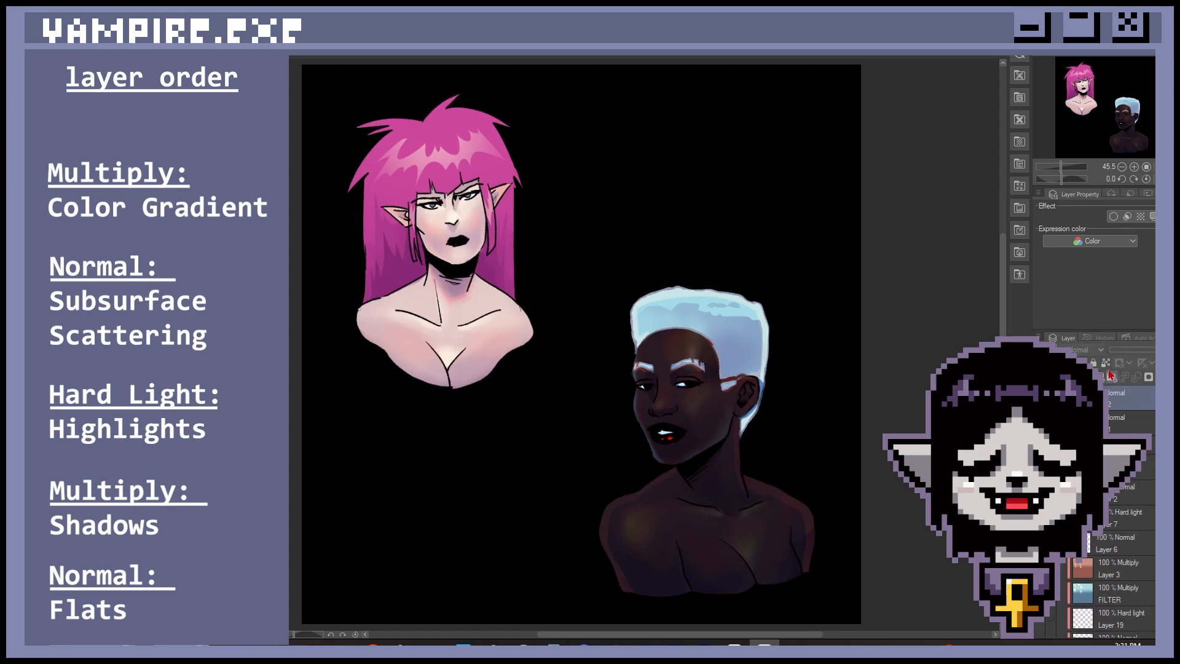
left_click(1110, 375)
mouse_move(576, 494)
left_mouse_down()
mouse_move(615, 468)
mouse_move(615, 482)
mouse_move(644, 473)
left_mouse_up()
left_click_drag(623, 468, 643, 474)
left_click_drag(567, 515, 590, 499)
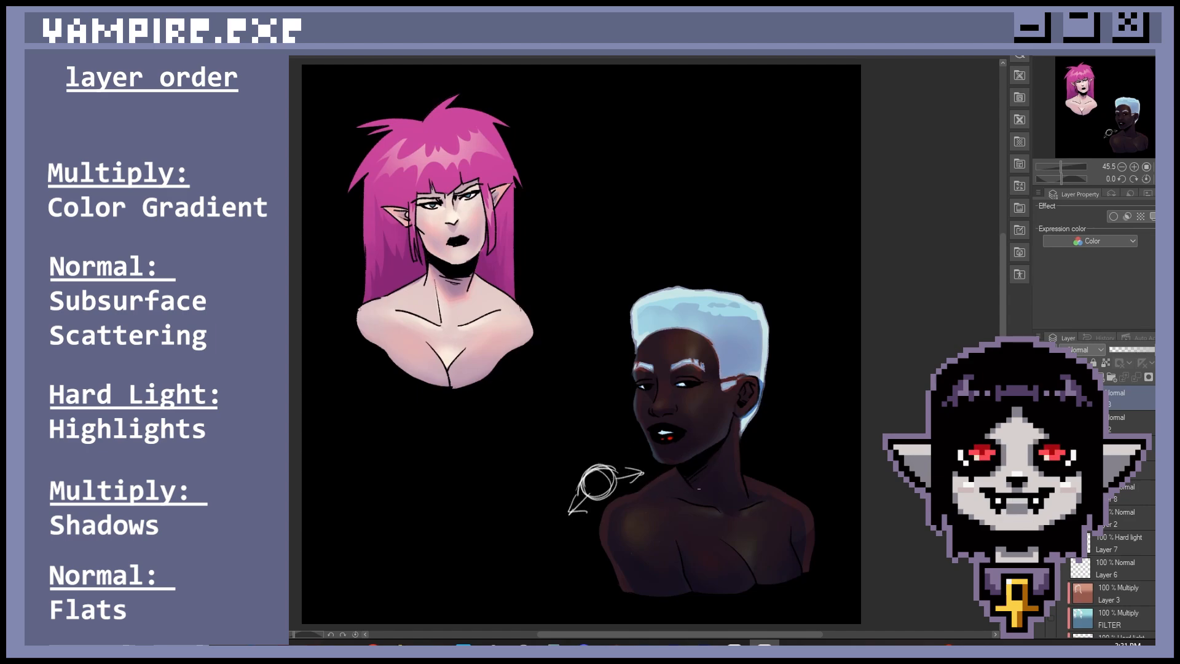
Toggle the white-haired character's Layer 11 and Layer 12 Multiply layers to swap the cool blue gradient for a warm pink one
scroll(1112, 513, "down", 10)
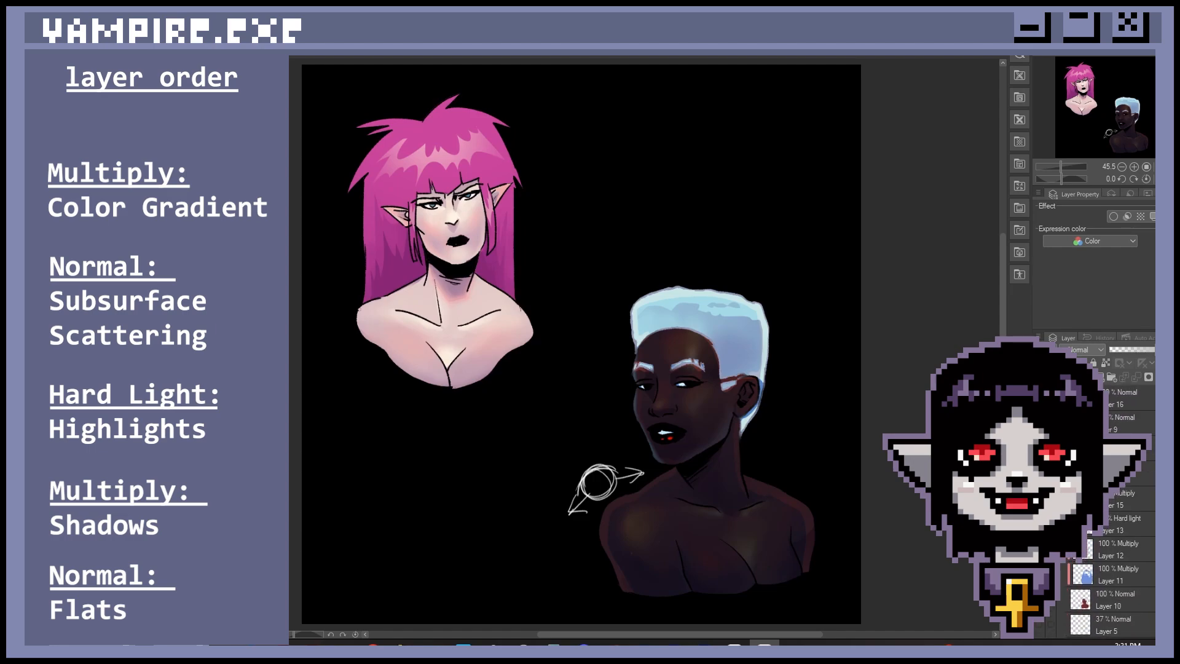
left_click(1044, 559)
left_click(1043, 559)
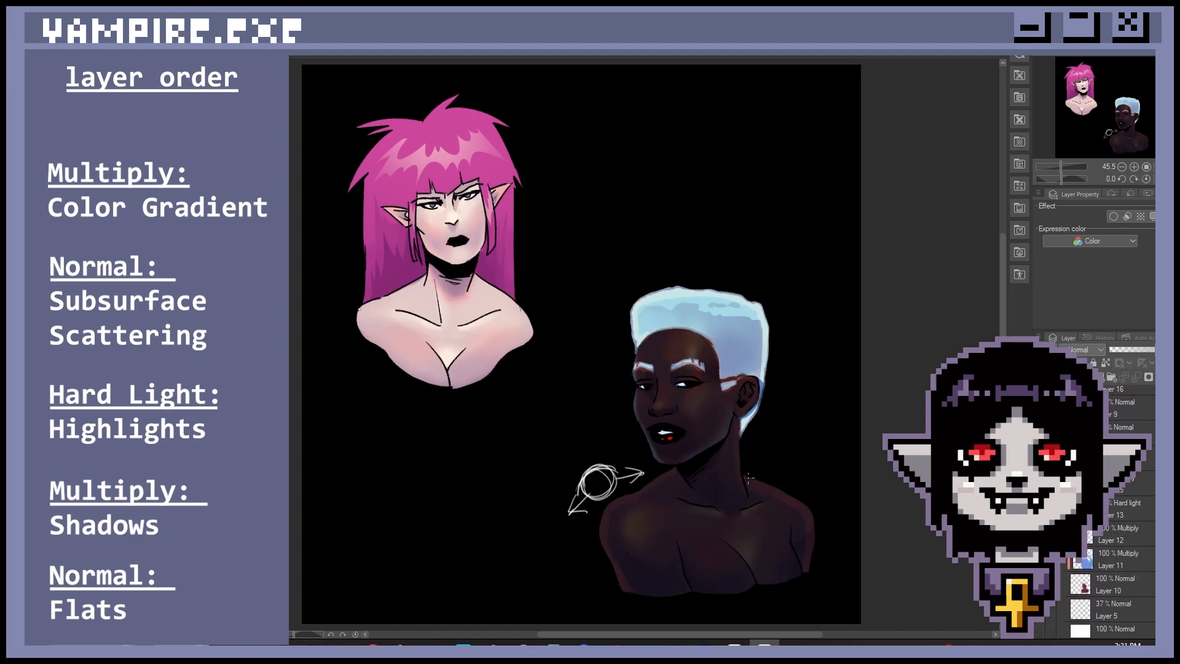
left_click(1043, 559)
left_click(1043, 534)
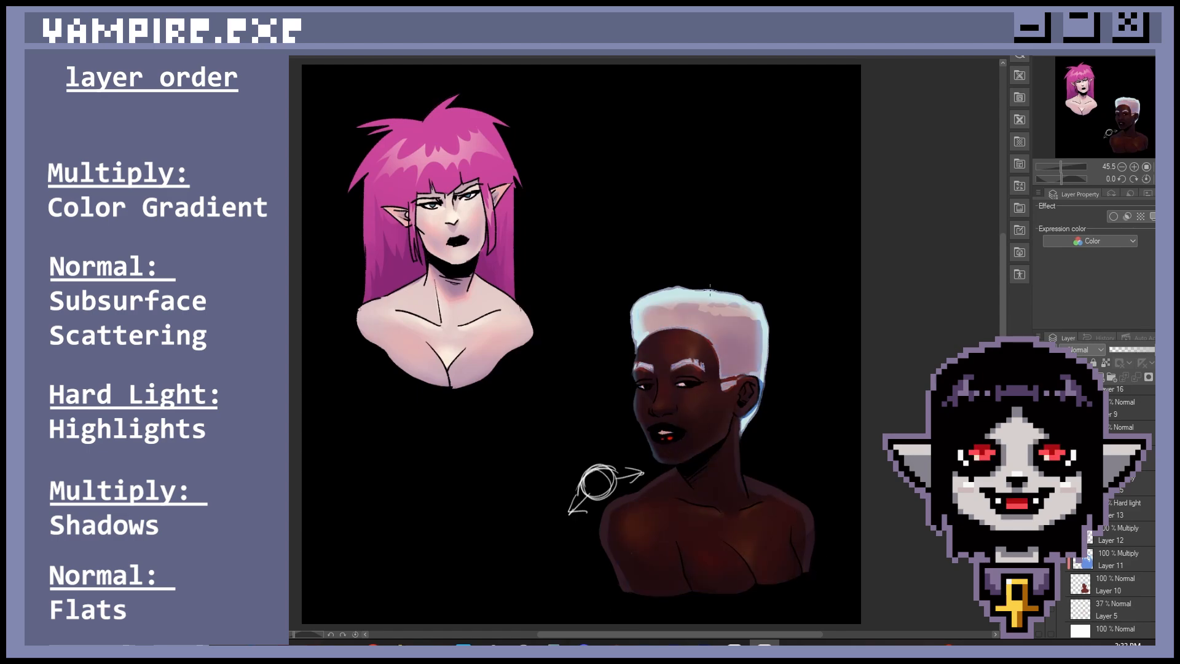
Hide the white-haired character's warm Multiply gradient and show the cool FILTER gradient on the pink-haired character
left_click(1040, 534)
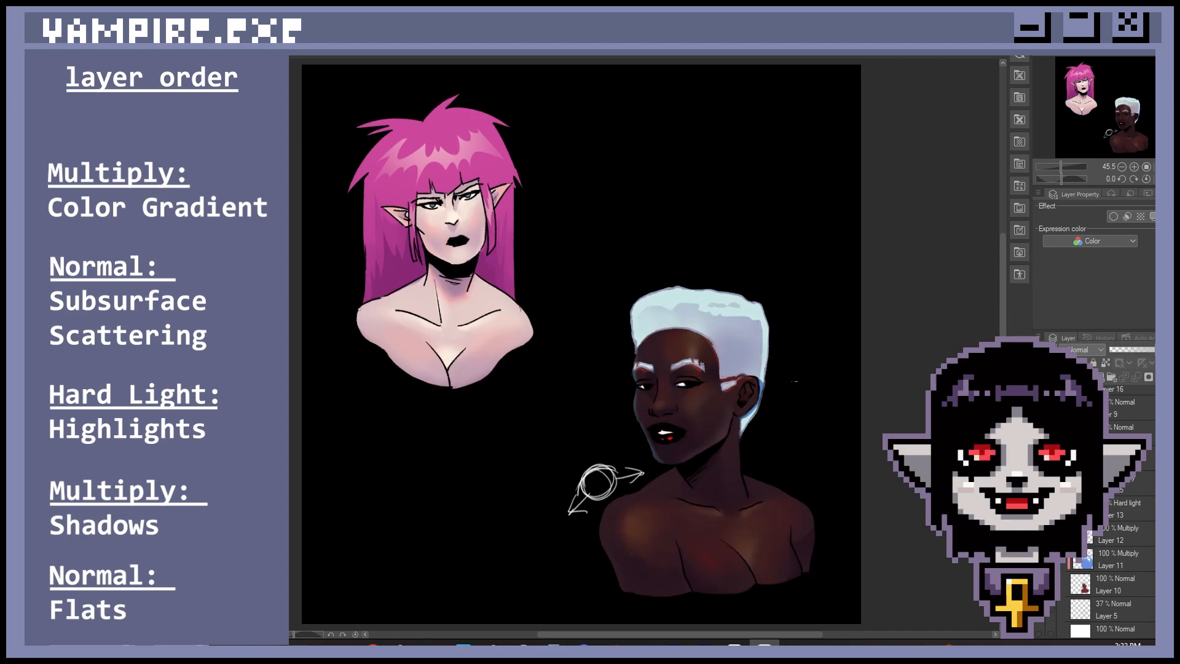
scroll(1111, 553, "down", 5)
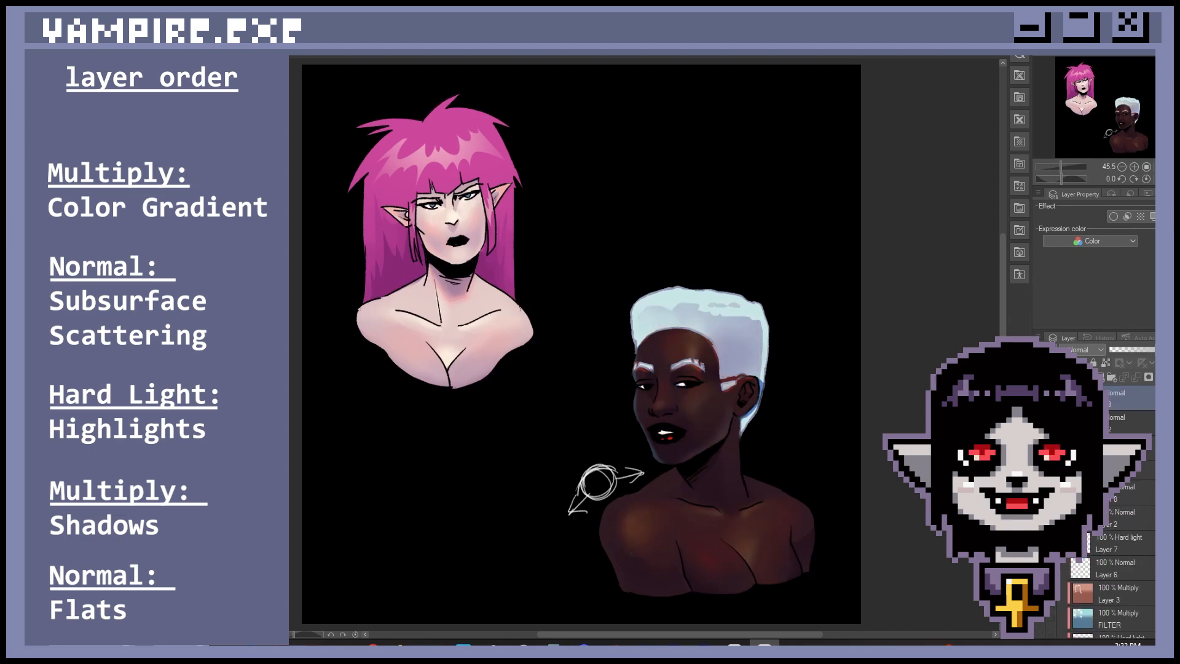
scroll(1111, 553, "down", 5)
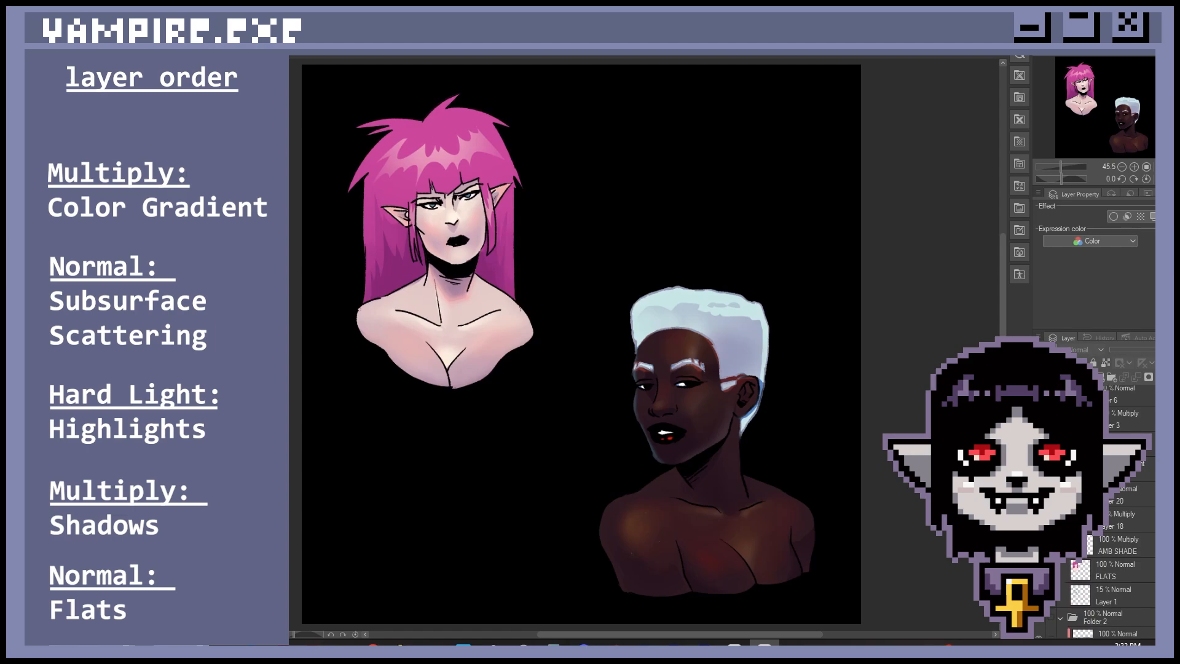
scroll(1147, 509, "up", 3)
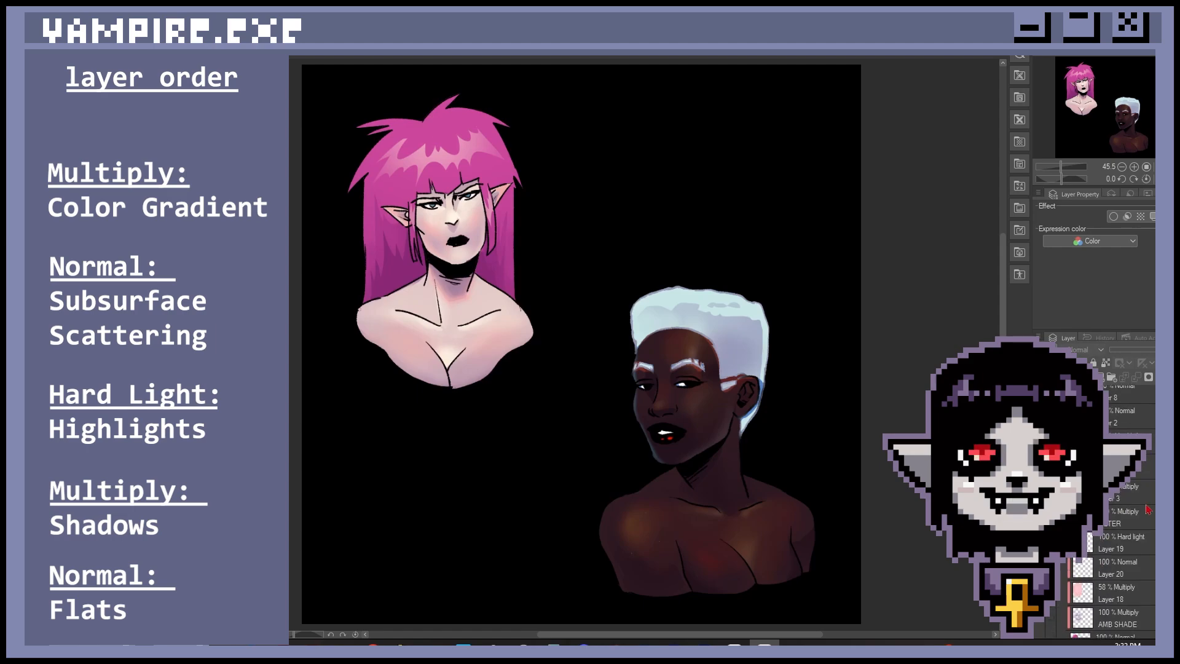
left_click(1040, 517)
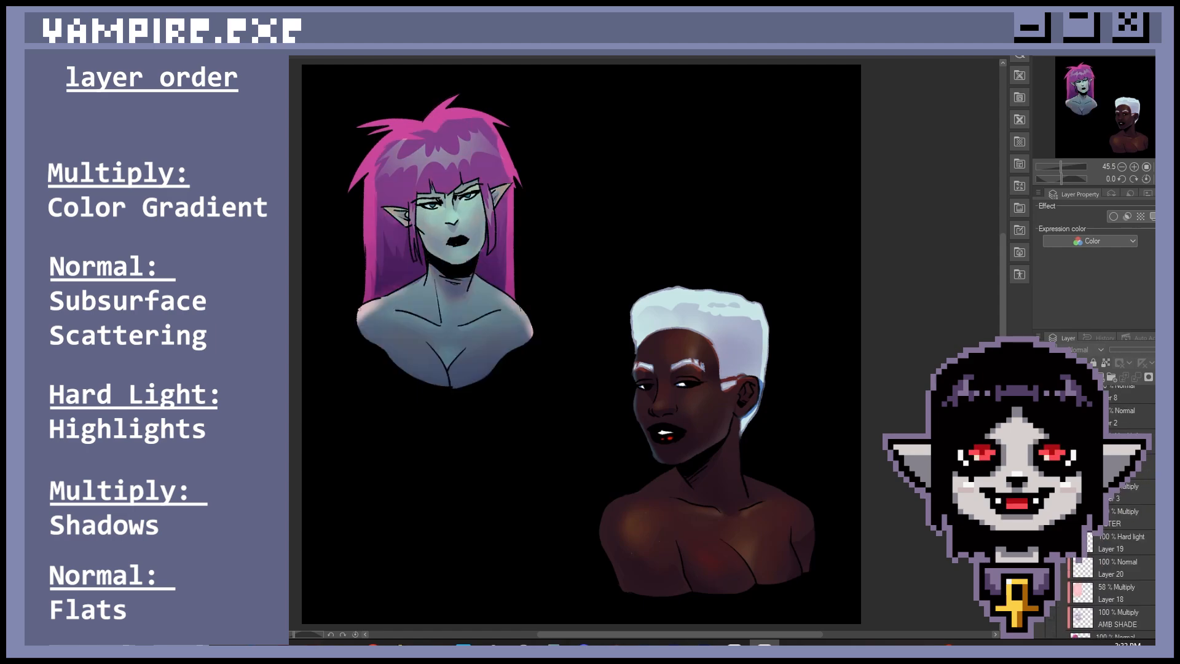
Compare Layer 15's cool gradient with Layer 17's warm Multiply gradient on the white-haired character, leaving both hidden
scroll(1112, 540, "down", 10)
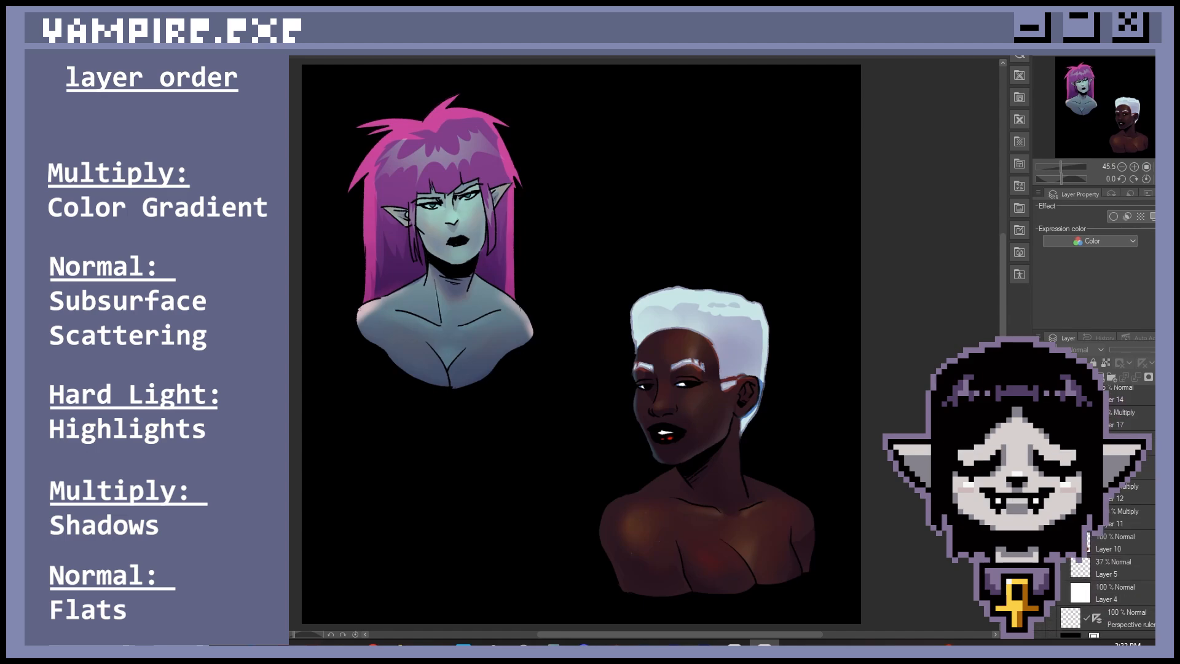
scroll(1112, 541, "down", 1)
scroll(1112, 540, "up", 3)
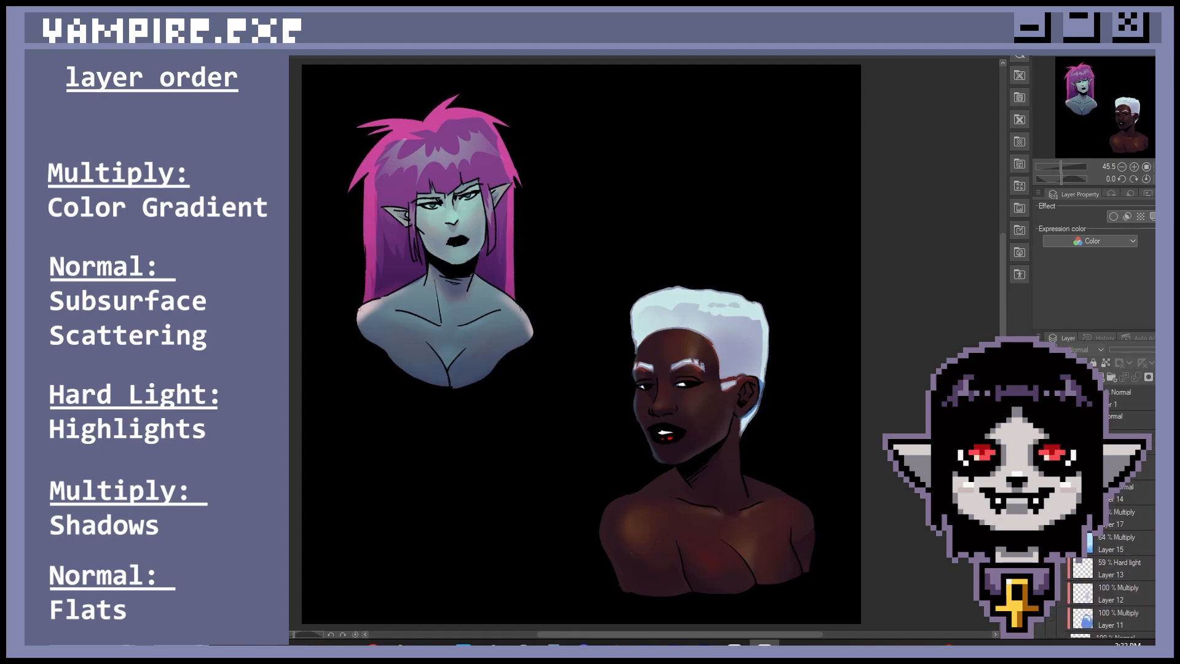
left_click(1039, 543)
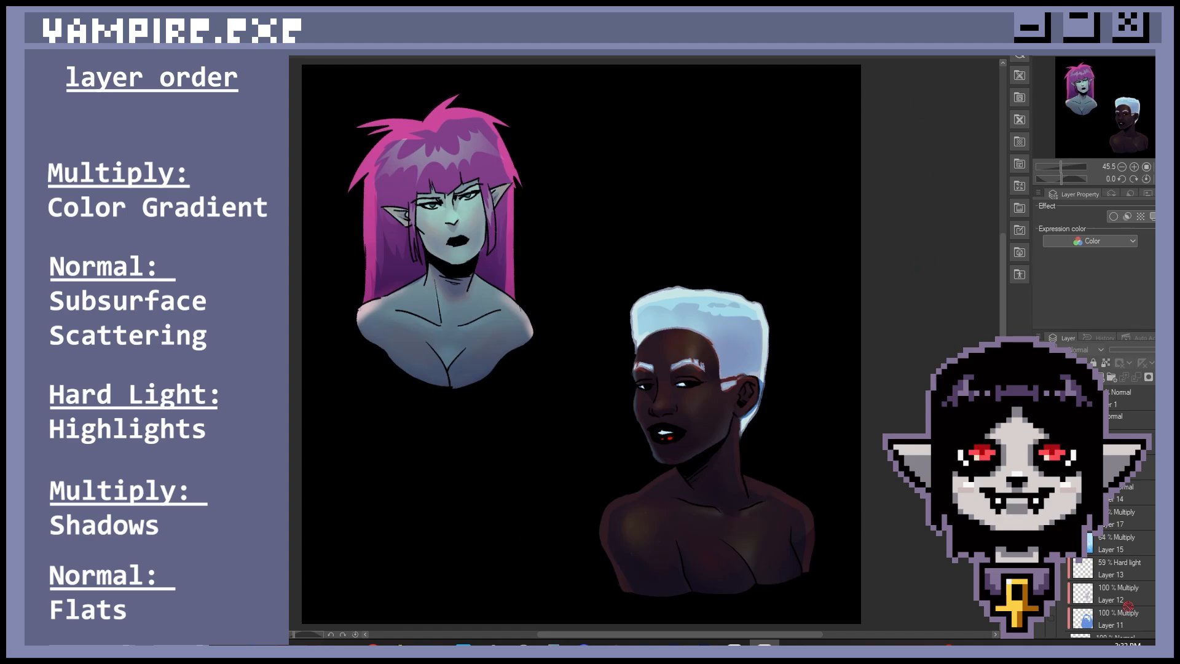
left_click(1040, 543)
left_click(1040, 518)
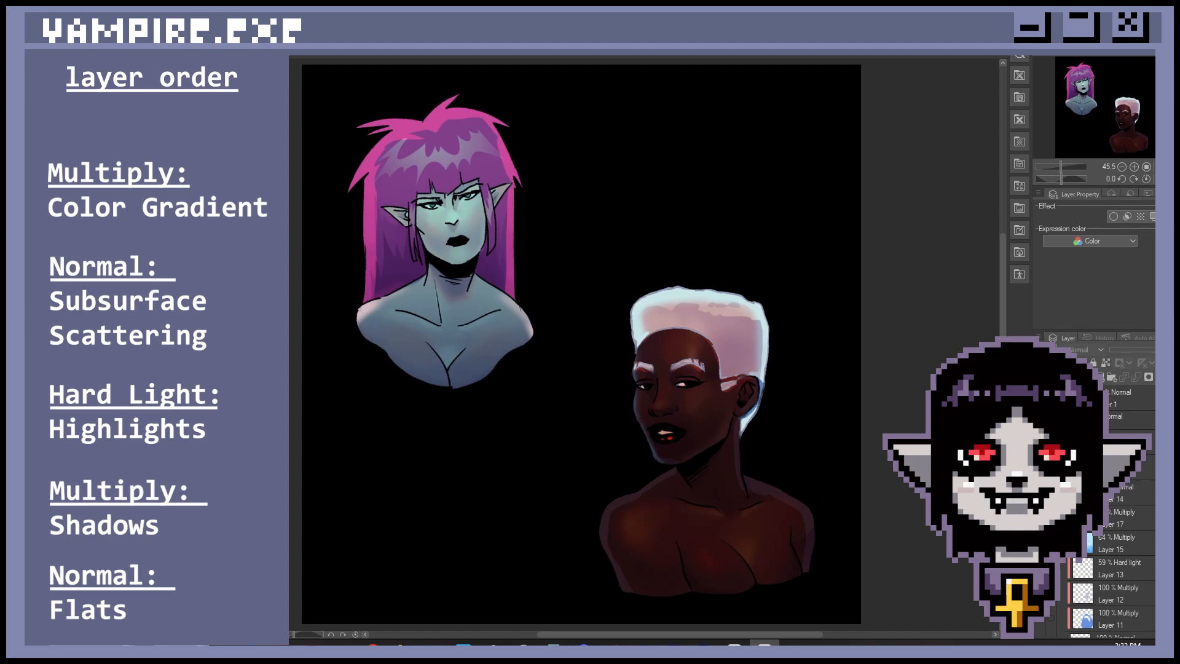
left_click(1040, 518)
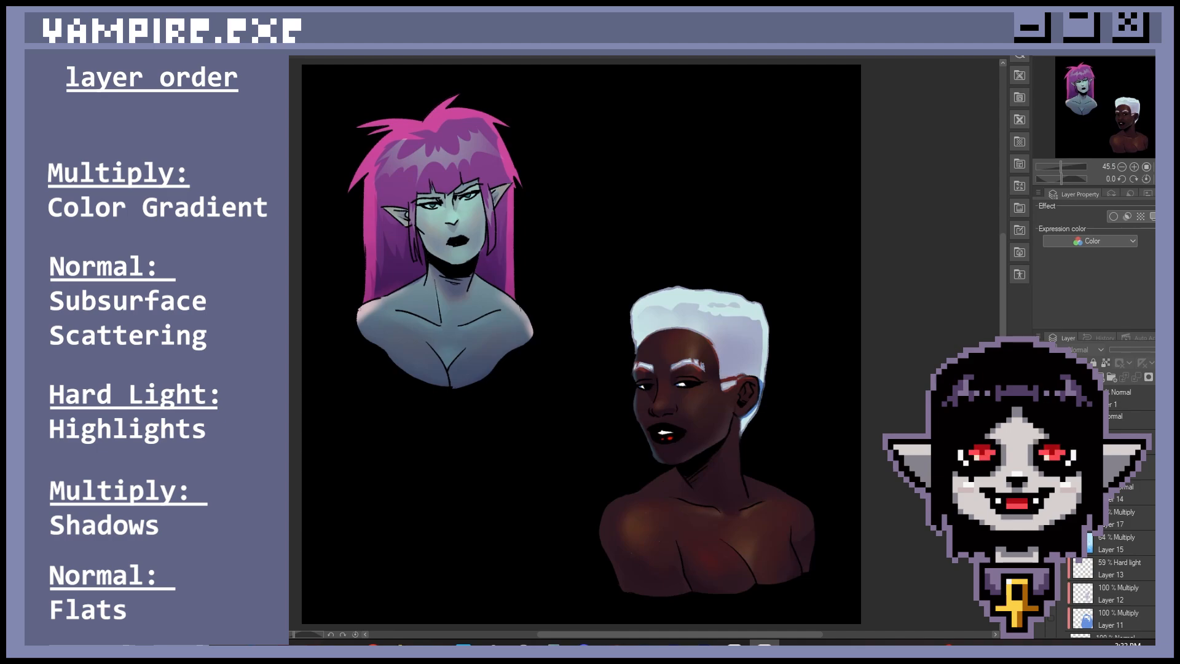
Show the white-haired character's cool Layer 15 Multiply gradient once more, and hide it again after viewing
scroll(1109, 553, "down", 2)
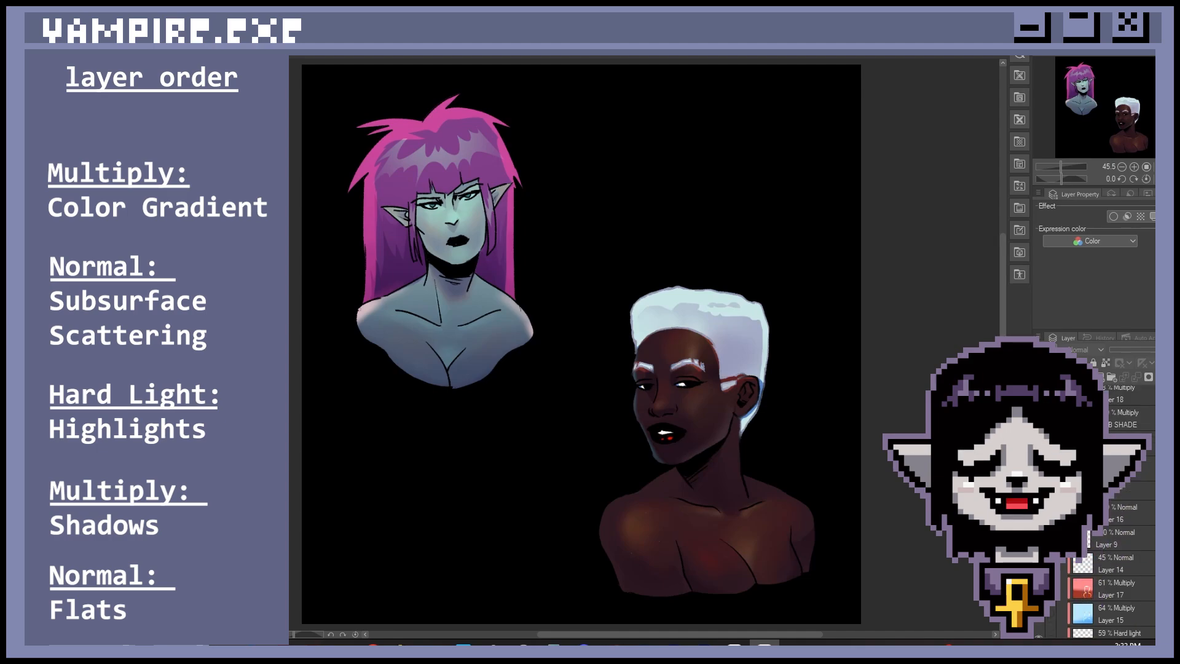
left_click(1039, 584)
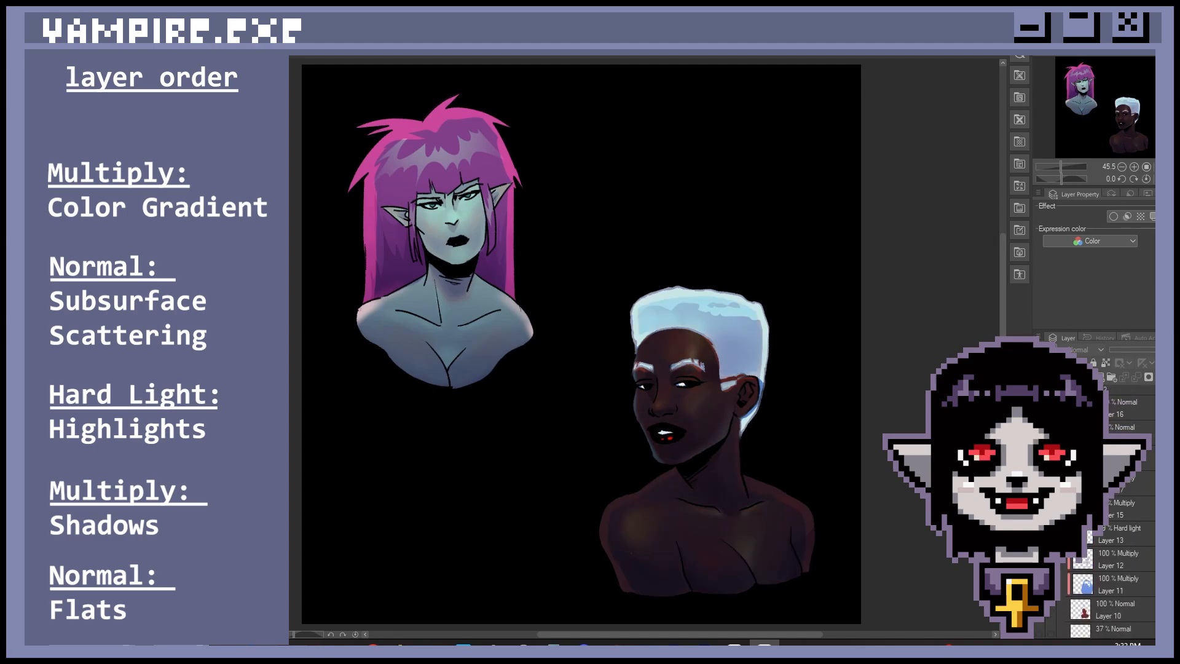
scroll(1109, 583, "up", 3)
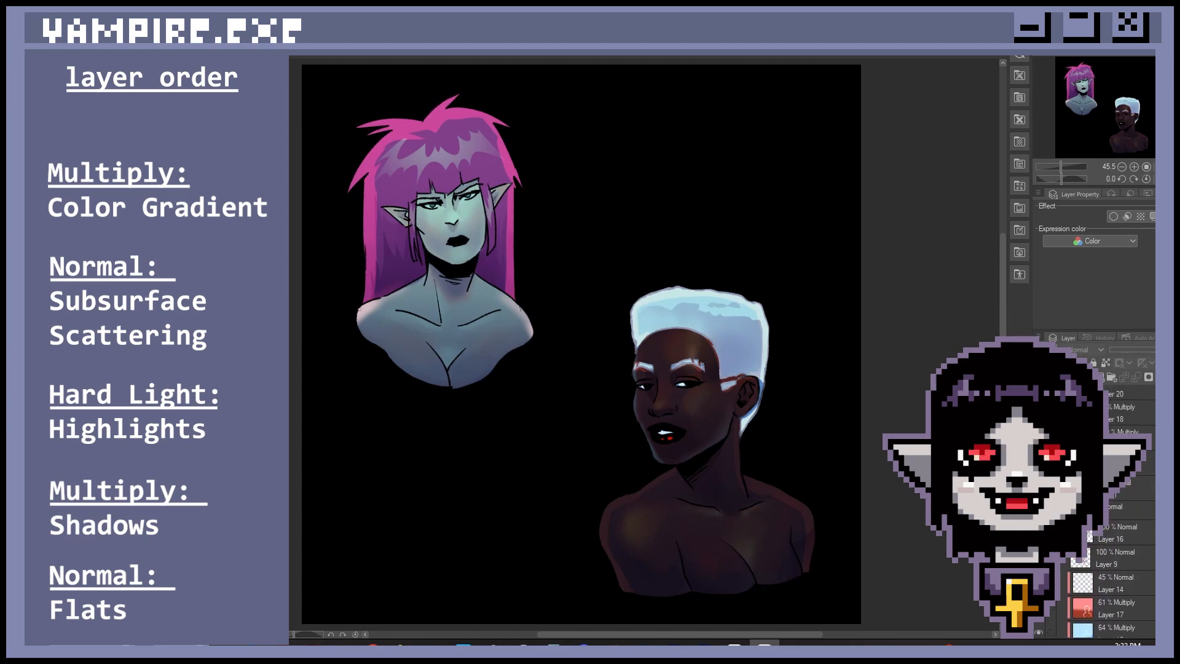
scroll(1109, 553, "down", 6)
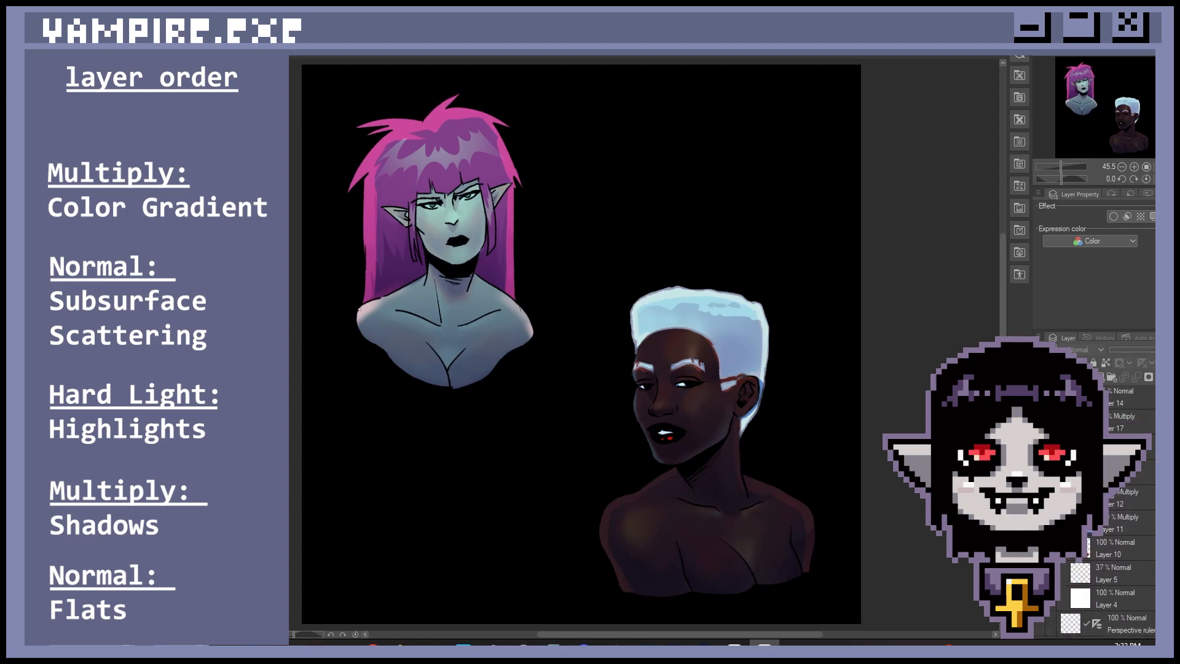
left_click(1039, 422)
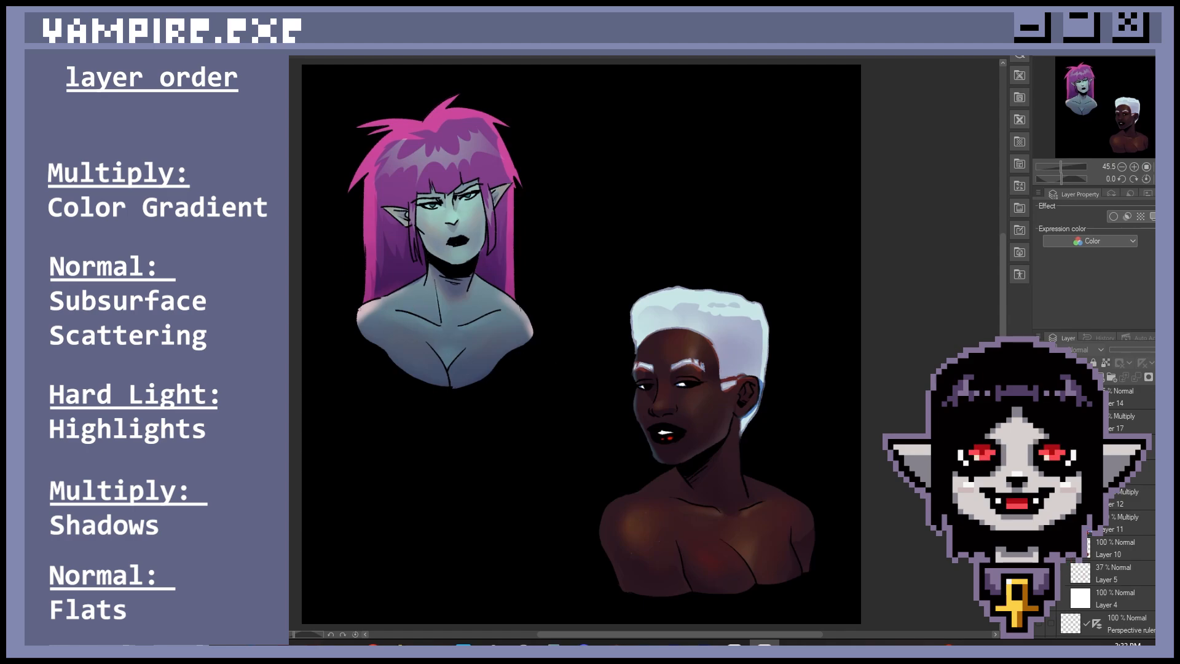
Select and show the topmost layer and erase the sphere-and-arrows sketch beside the white-haired character's shoulder
left_click(1131, 472)
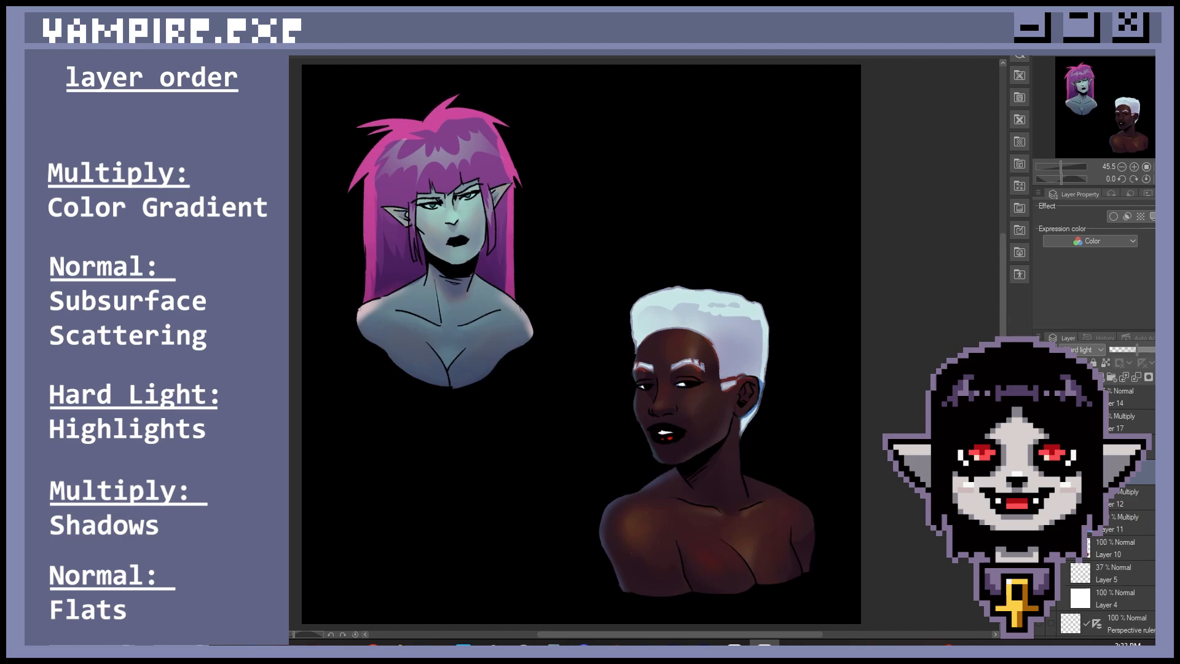
scroll(1126, 510, "up", 6)
double_click(1120, 401)
key("Return")
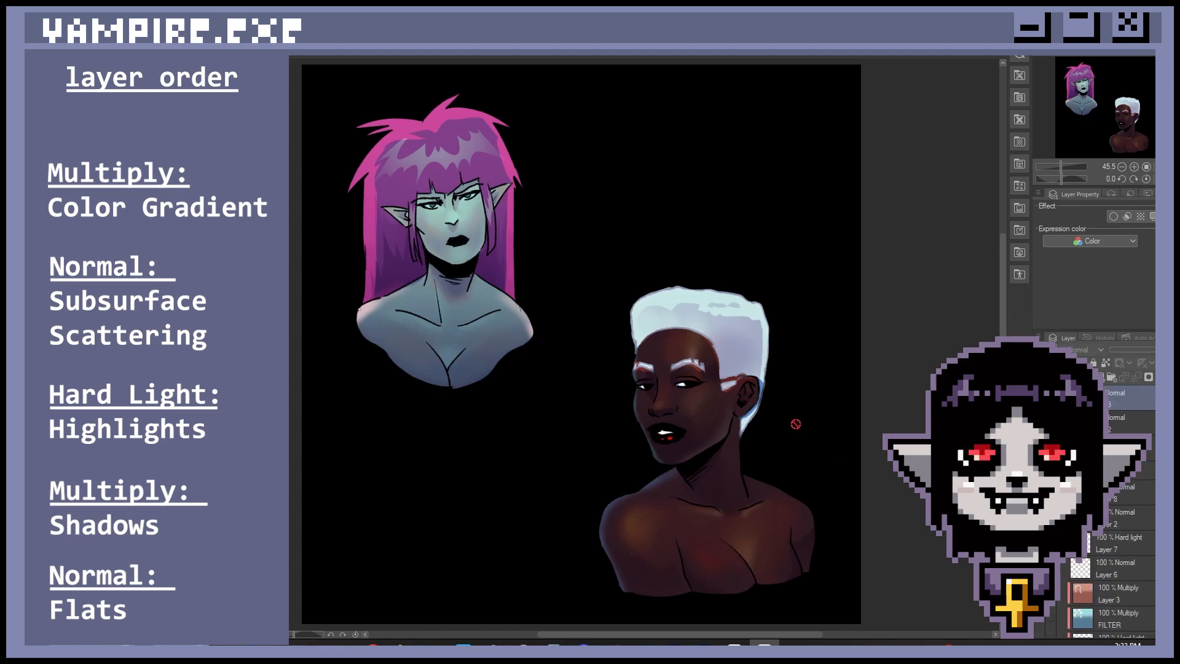
left_click(1040, 398)
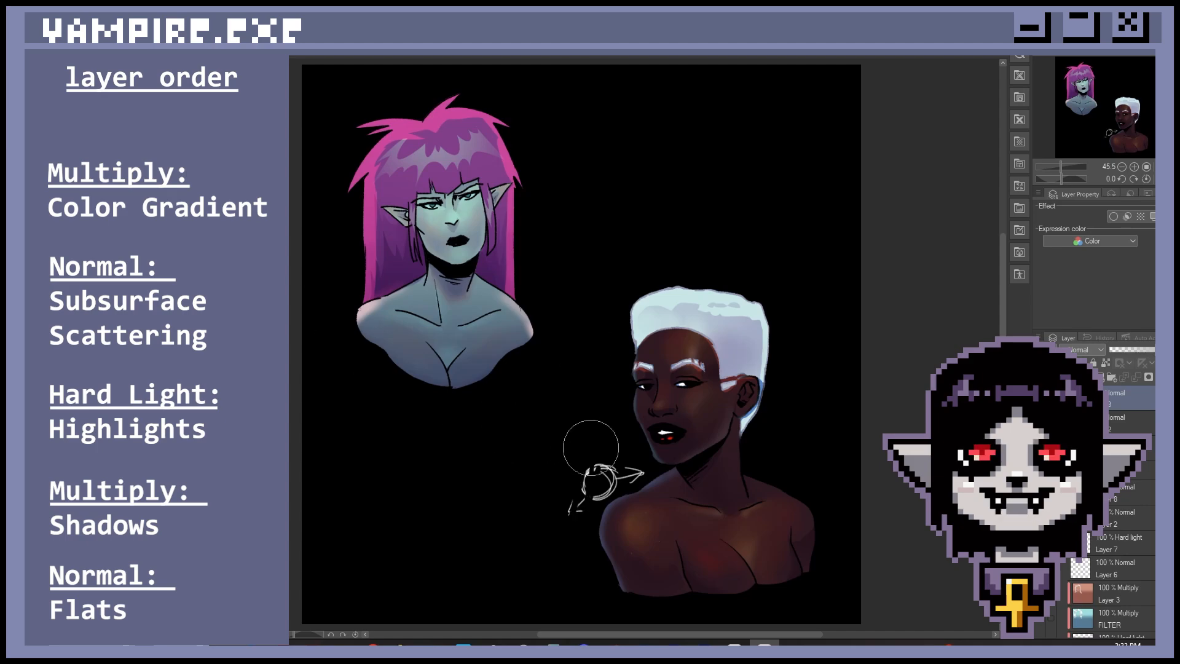
mouse_move(591, 447)
left_mouse_down()
mouse_move(579, 492)
mouse_move(621, 468)
mouse_move(614, 430)
left_mouse_up()
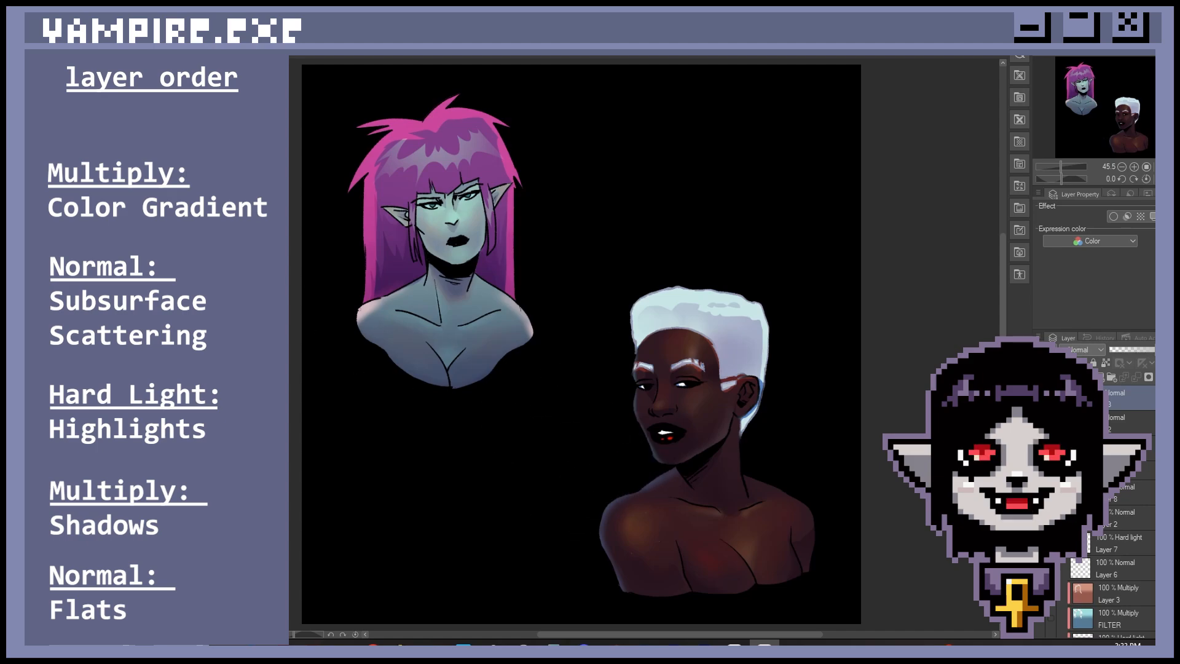
Paint a soft yellow dot and a soft blue dot on opposite sides of the white-haired character's neck, with matching arrows pointing inward
left_click_drag(807, 433, 802, 438)
mouse_move(799, 436)
left_mouse_down()
mouse_move(806, 452)
mouse_move(795, 449)
left_mouse_up()
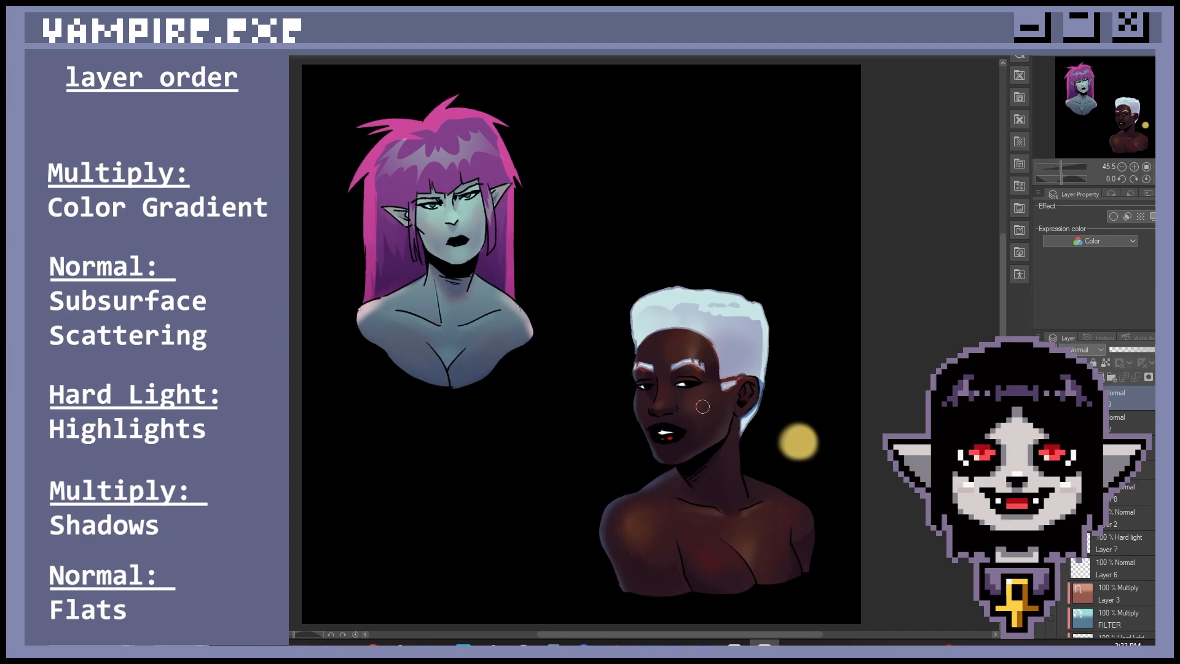
left_click_drag(587, 455, 593, 466)
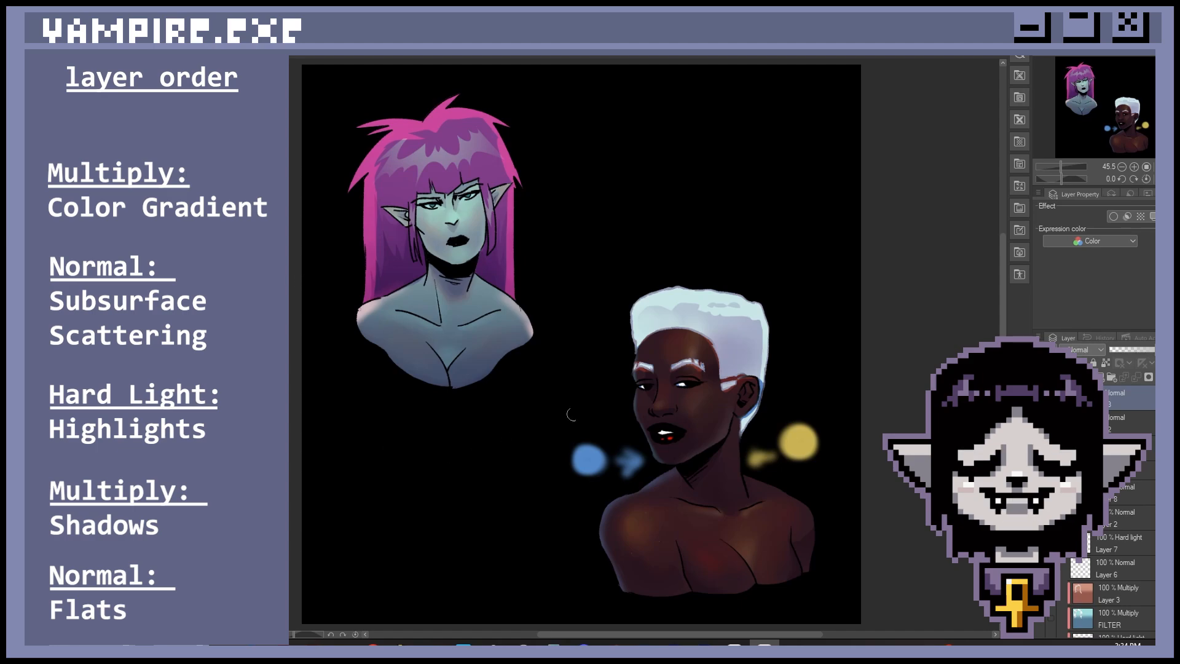
Examine the layer stacks of both characters, comparing the order of flats, shadows, highlights, subsurface scattering and gradient layers
scroll(574, 413, "down", 1)
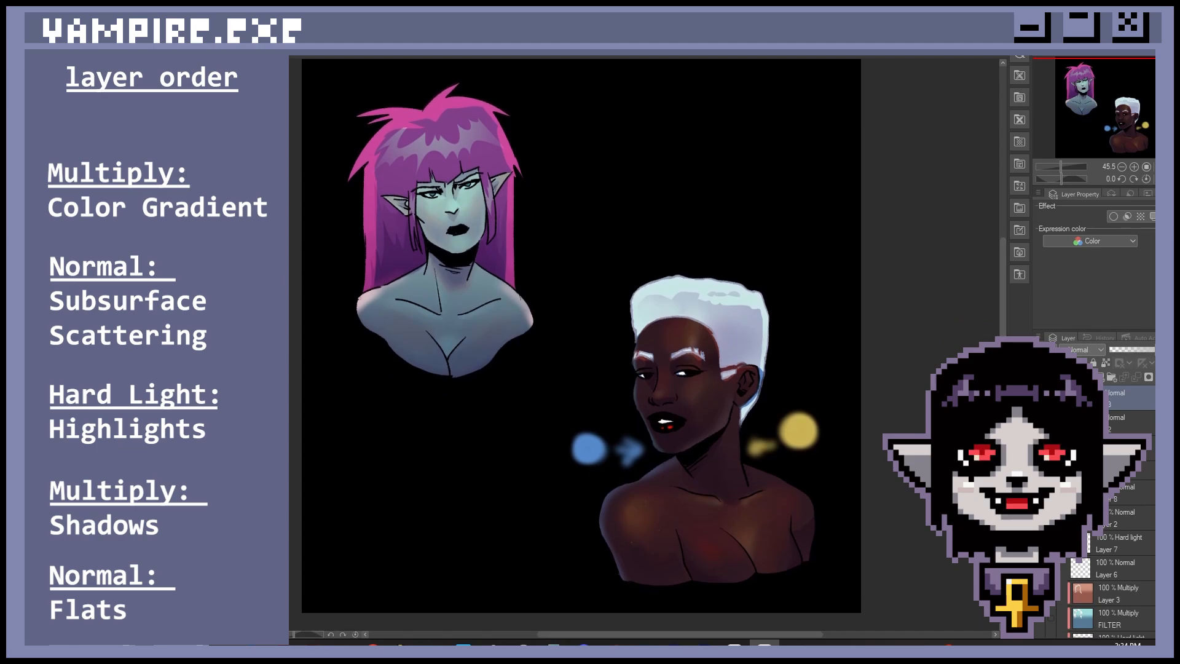
scroll(574, 344, "up", 1)
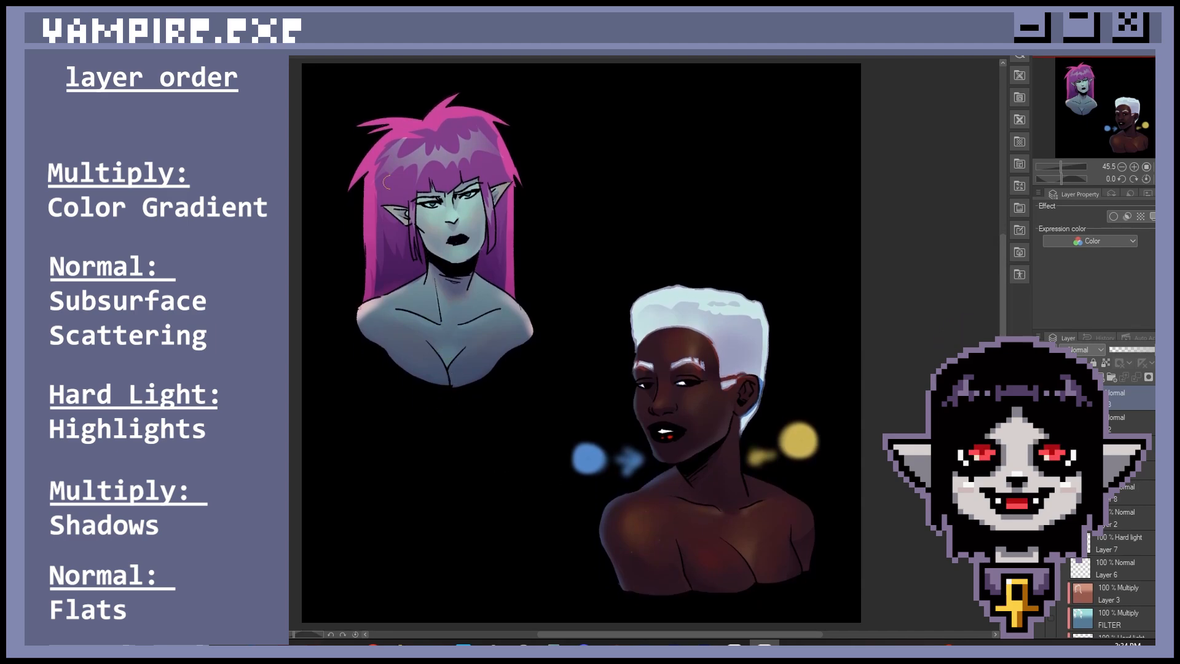
scroll(1133, 539, "down", 5)
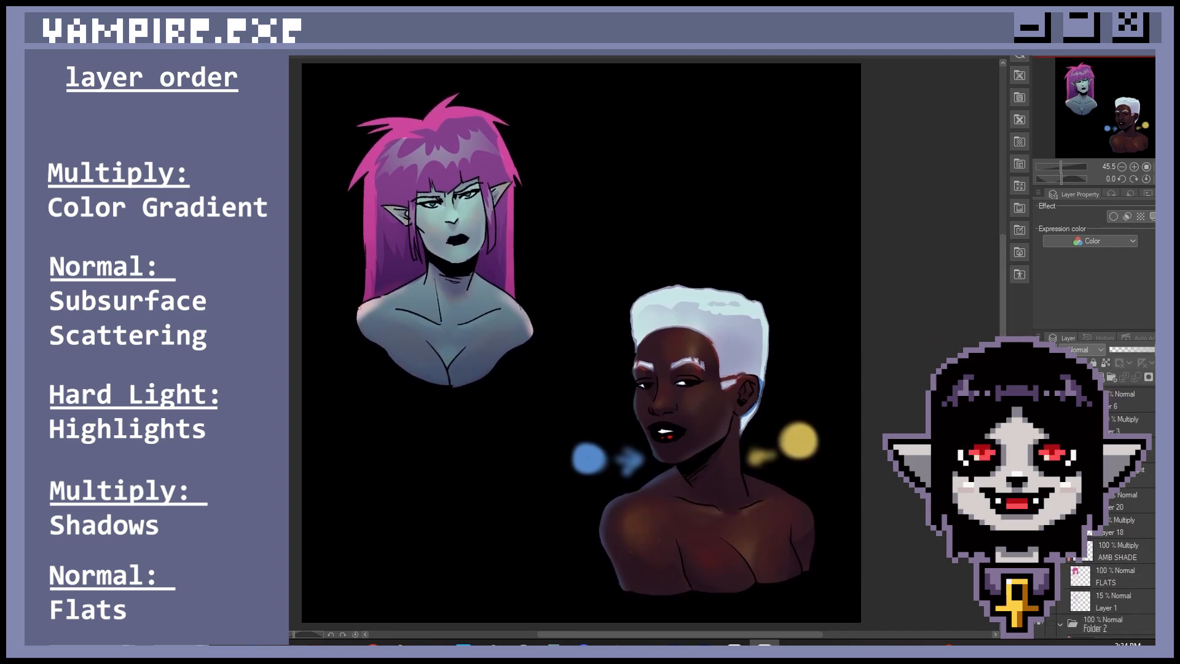
scroll(1112, 553, "up", 5)
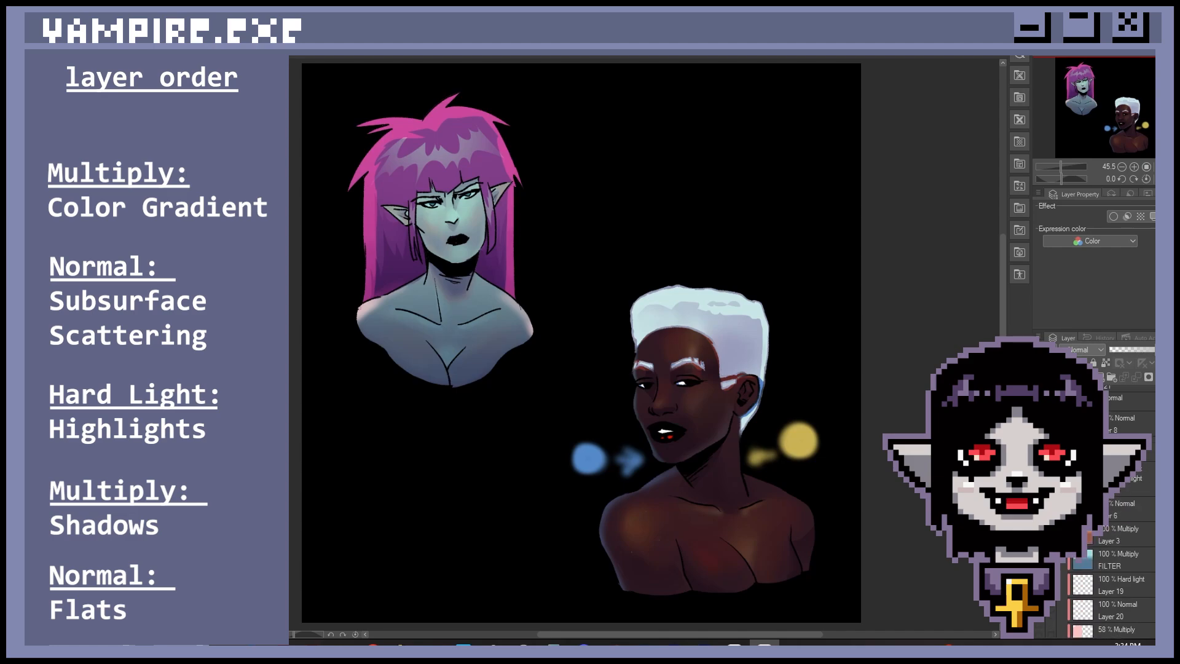
scroll(1112, 553, "down", 8)
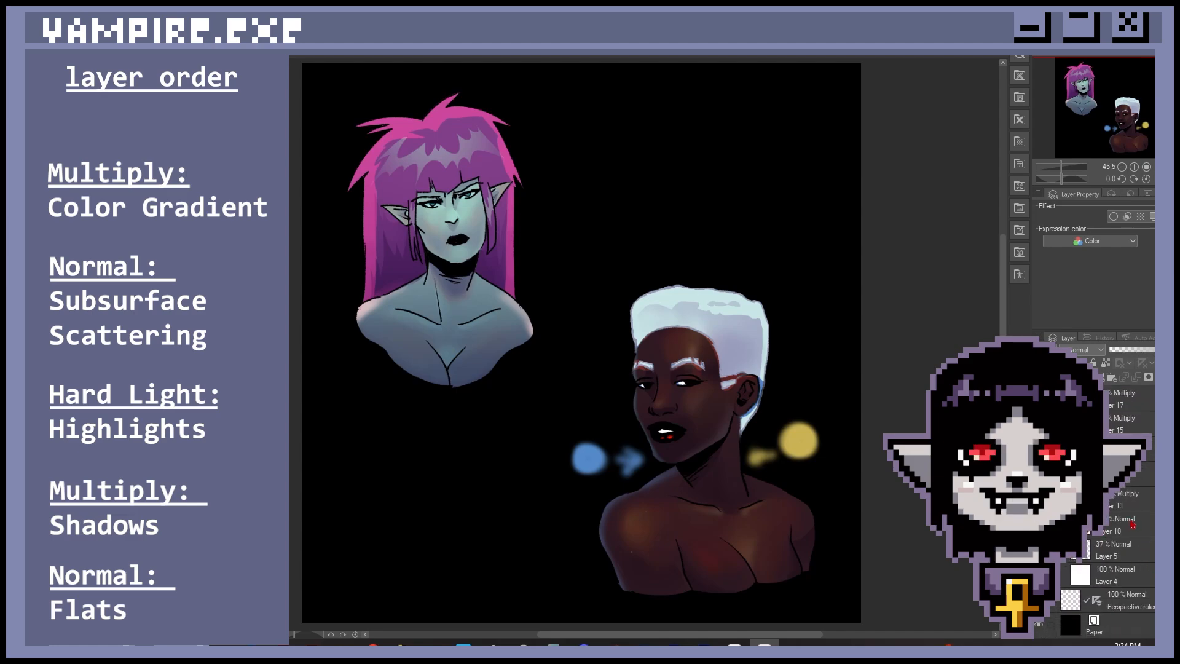
scroll(1133, 523, "up", 4)
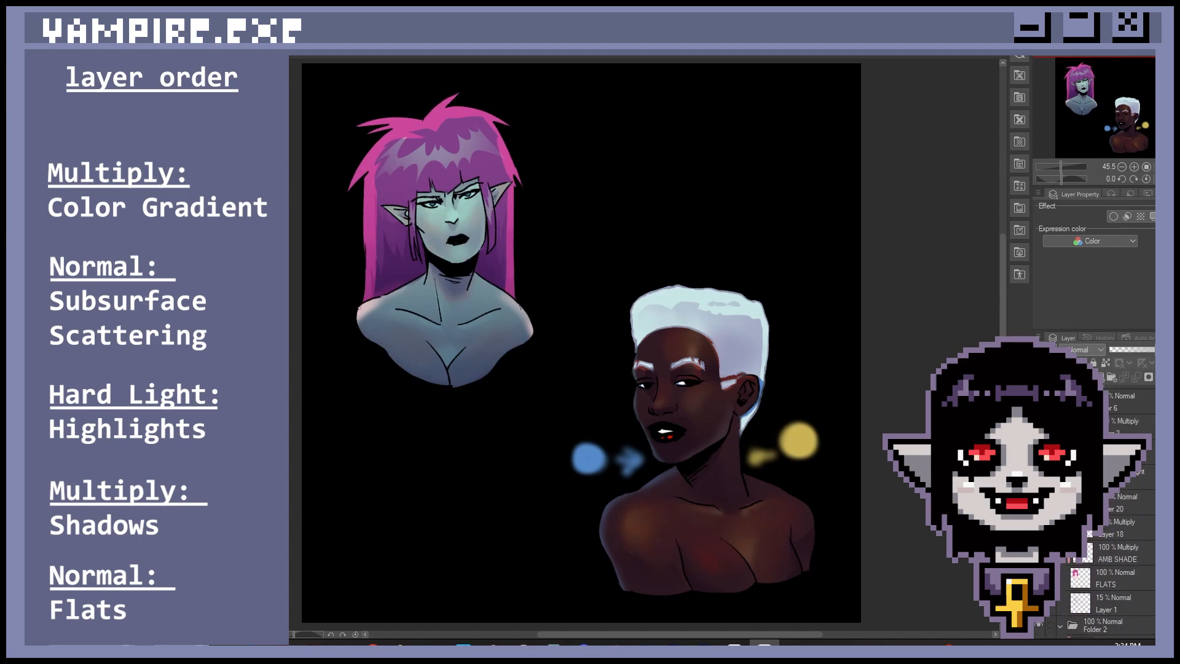
scroll(1112, 553, "down", 4)
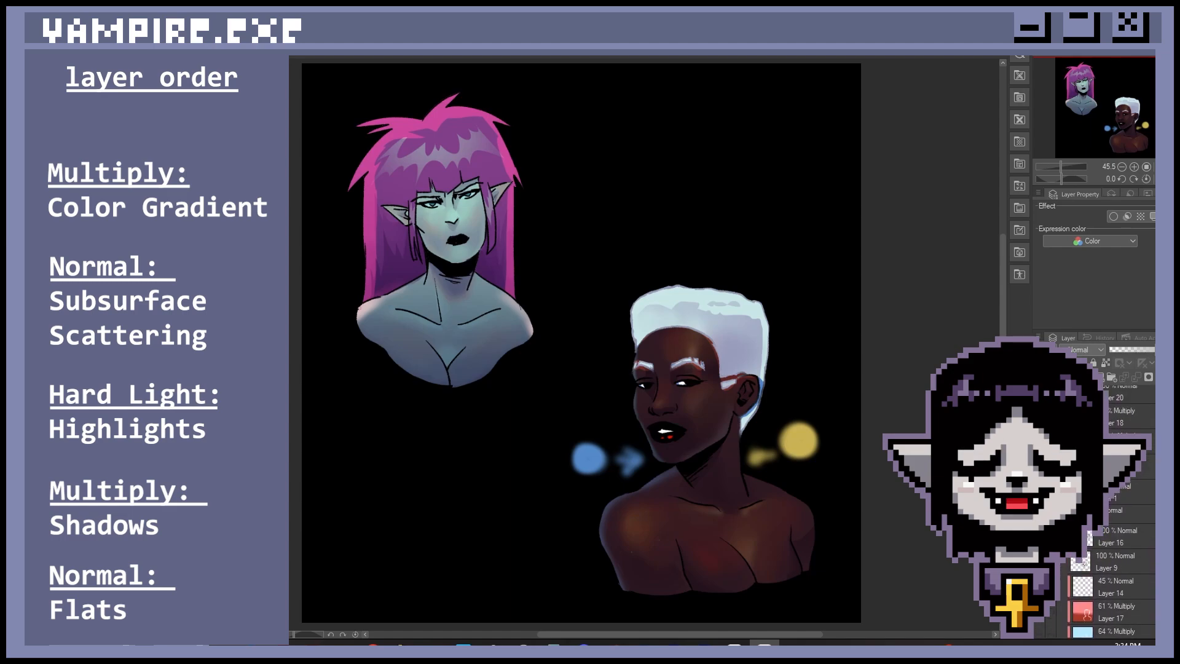
scroll(1112, 553, "up", 4)
scroll(1114, 549, "down", 1)
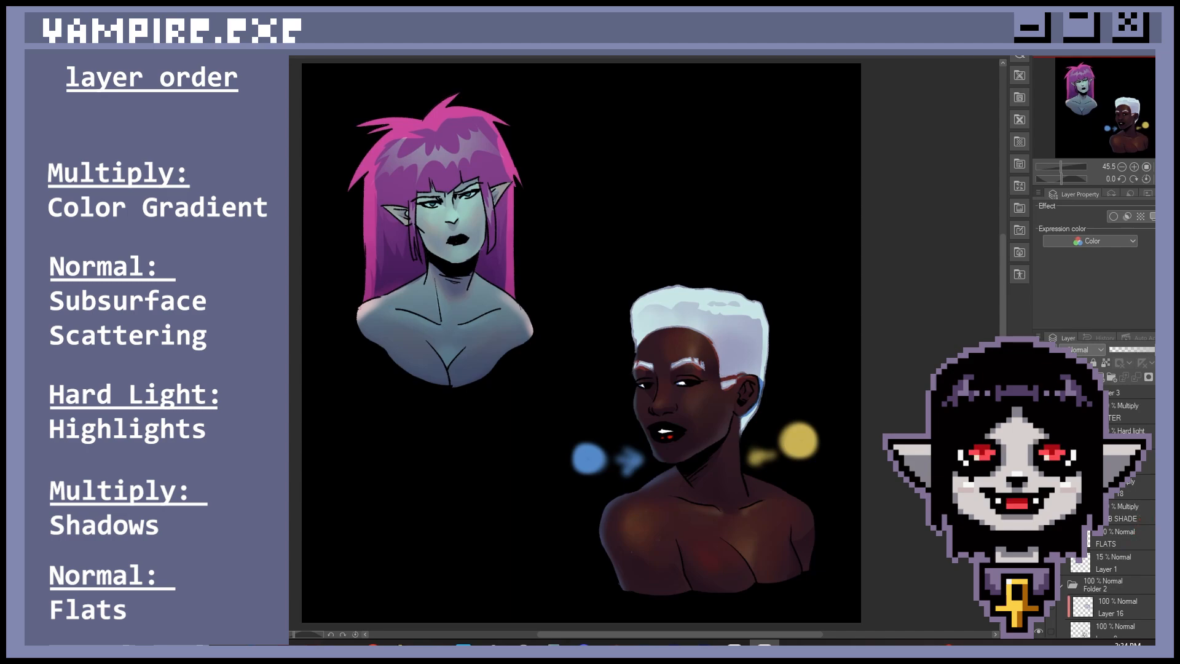
scroll(1151, 517, "up", 2)
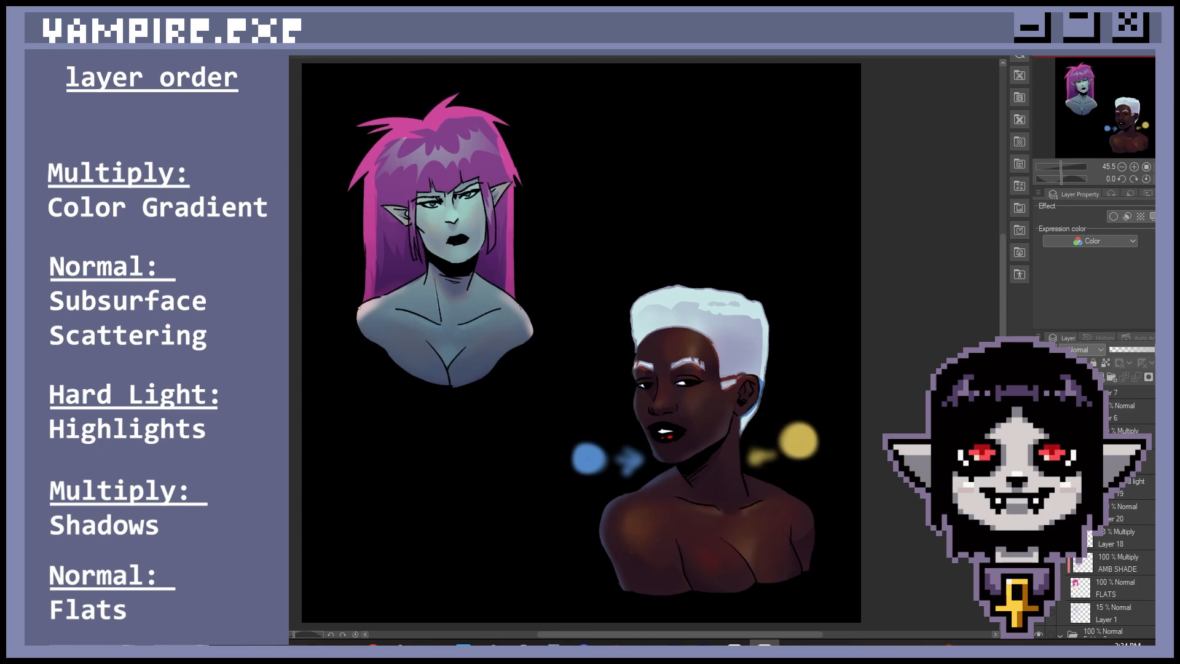
Toggle the FILTER layer's cool Multiply gradient on the pink-haired character, leaving it hidden
scroll(1141, 526, "up", 1)
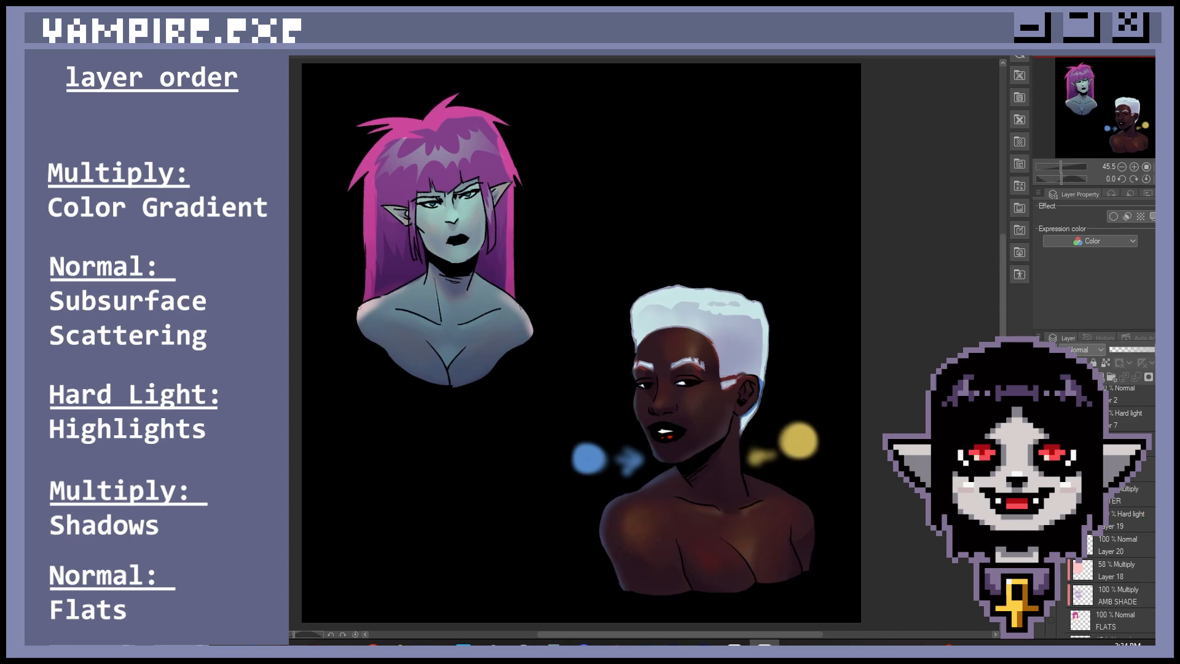
scroll(1109, 574, "up", 1)
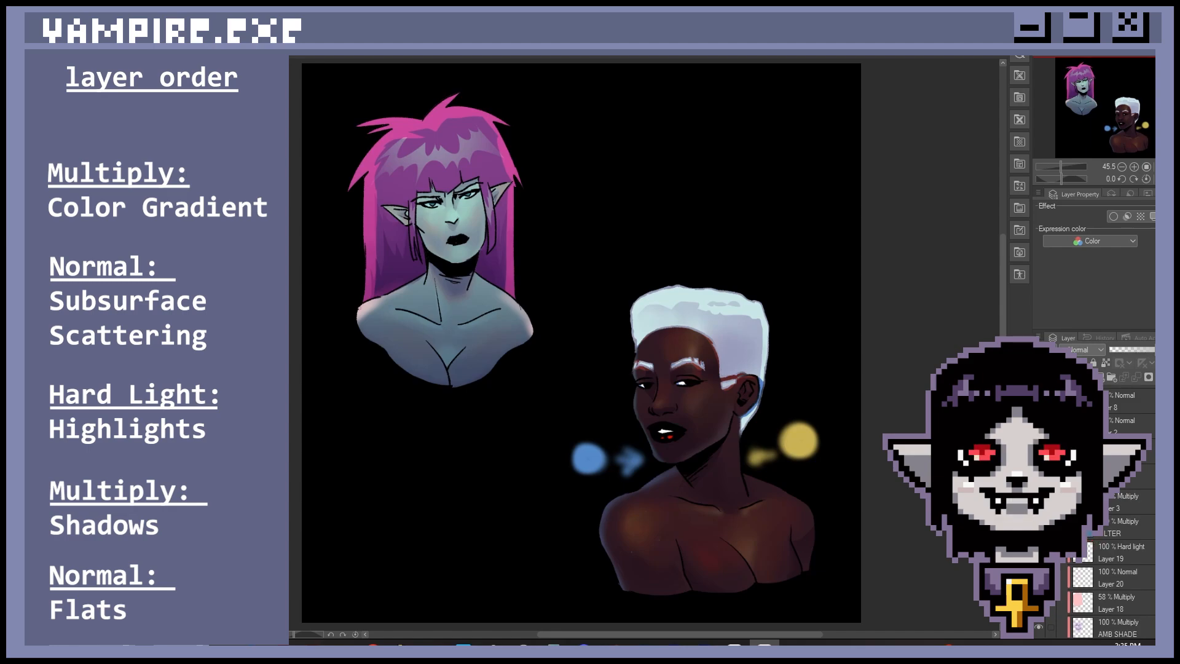
left_click(1039, 527)
left_click(1038, 527)
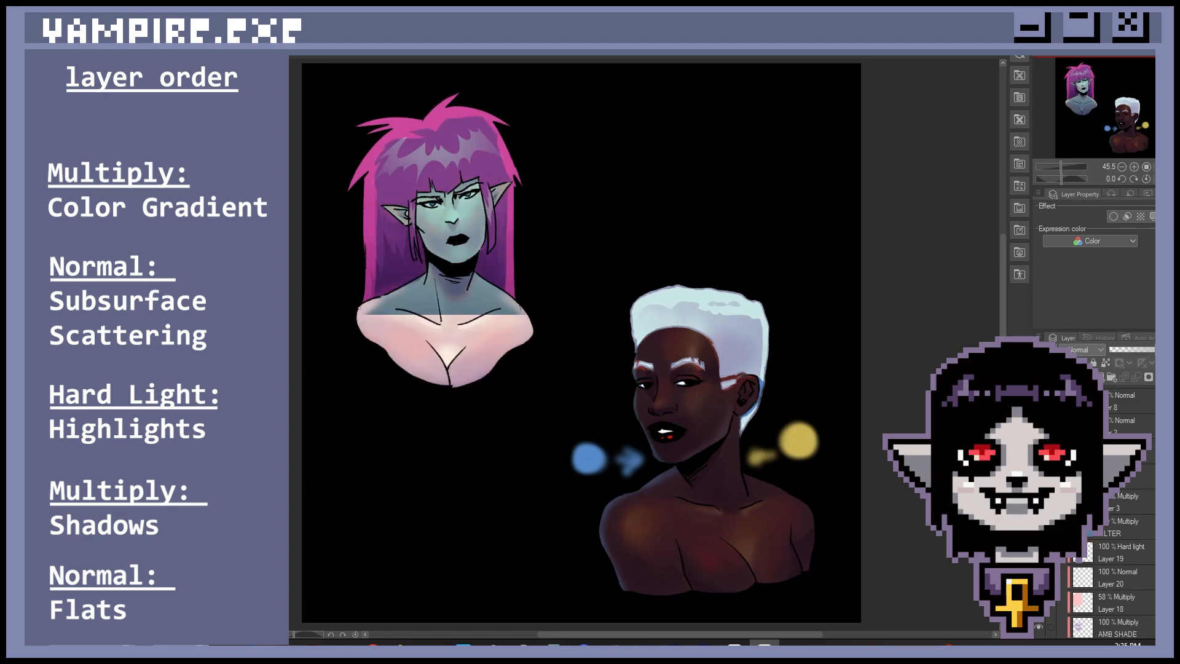
left_click(1039, 527)
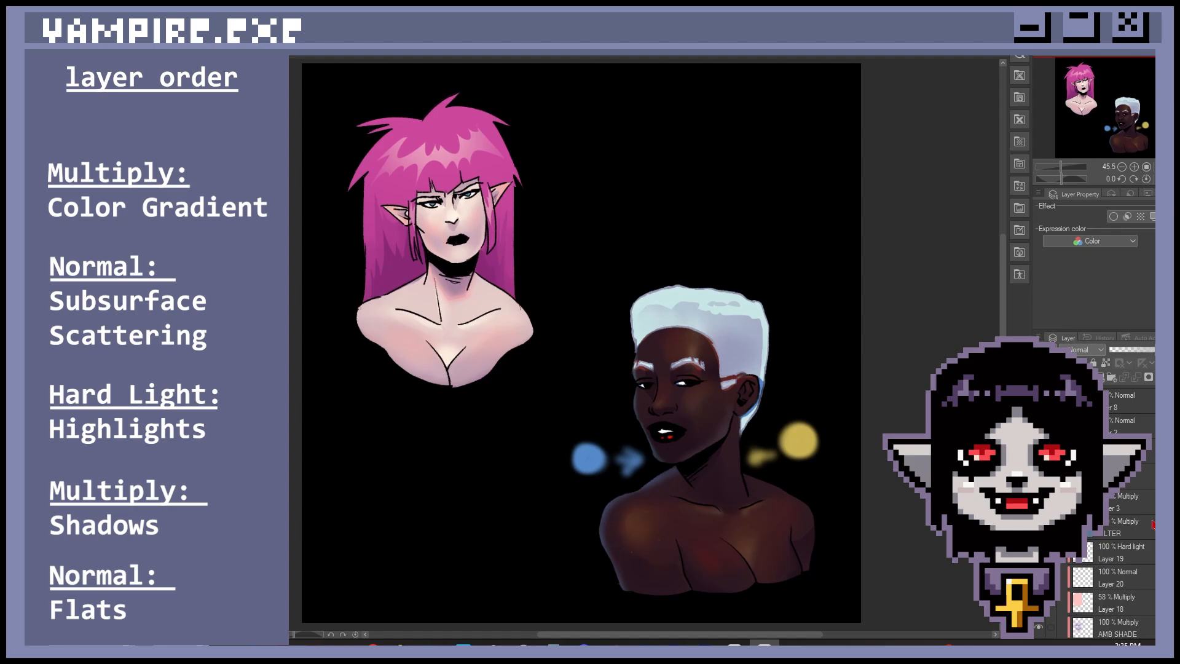
scroll(1112, 516, "up", 2)
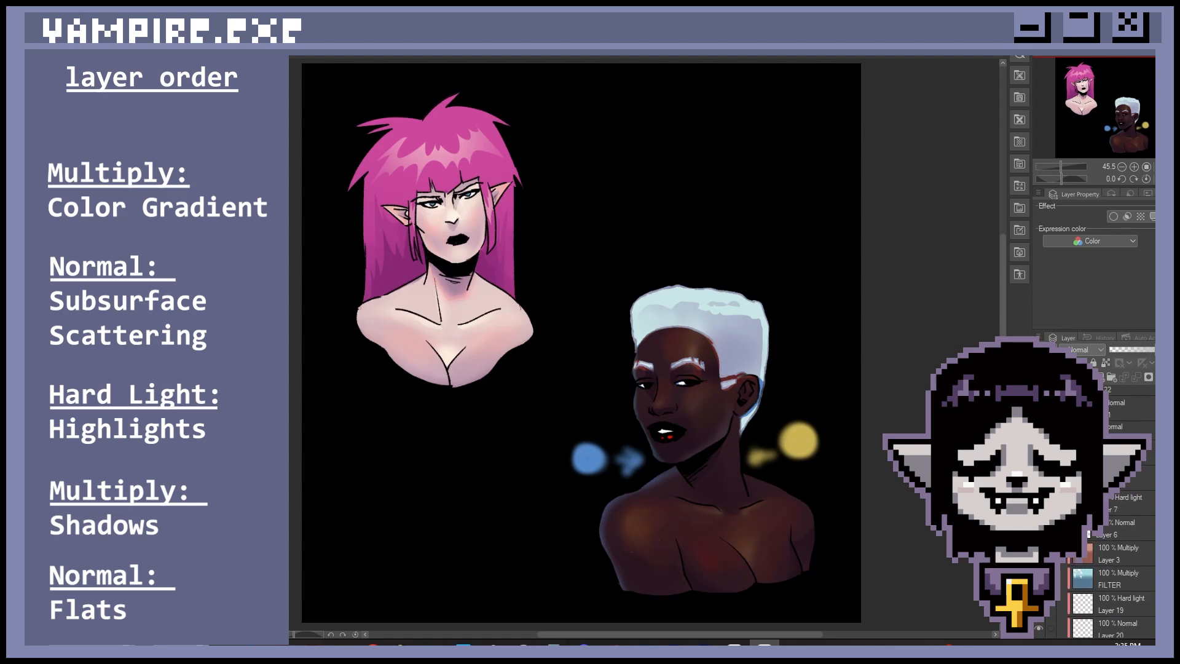
Review the full layer list from the Paper layer up through both portraits' layers, checking each layer's blending mode and opacity
scroll(1112, 553, "down", 5)
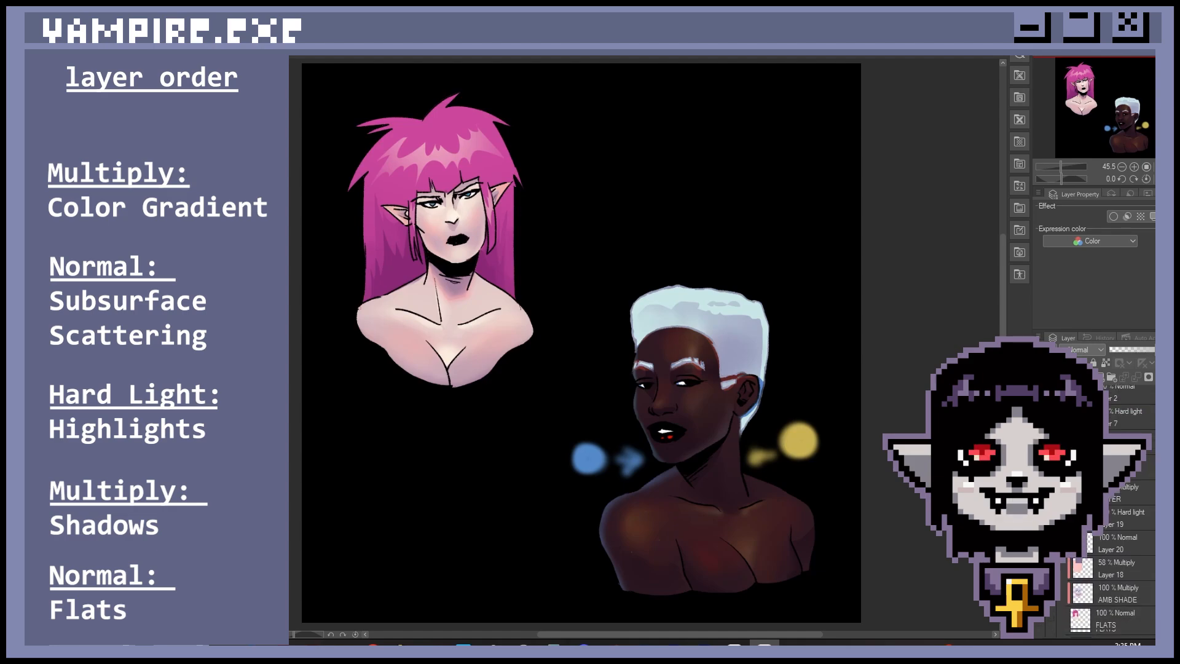
scroll(1112, 516, "up", 1)
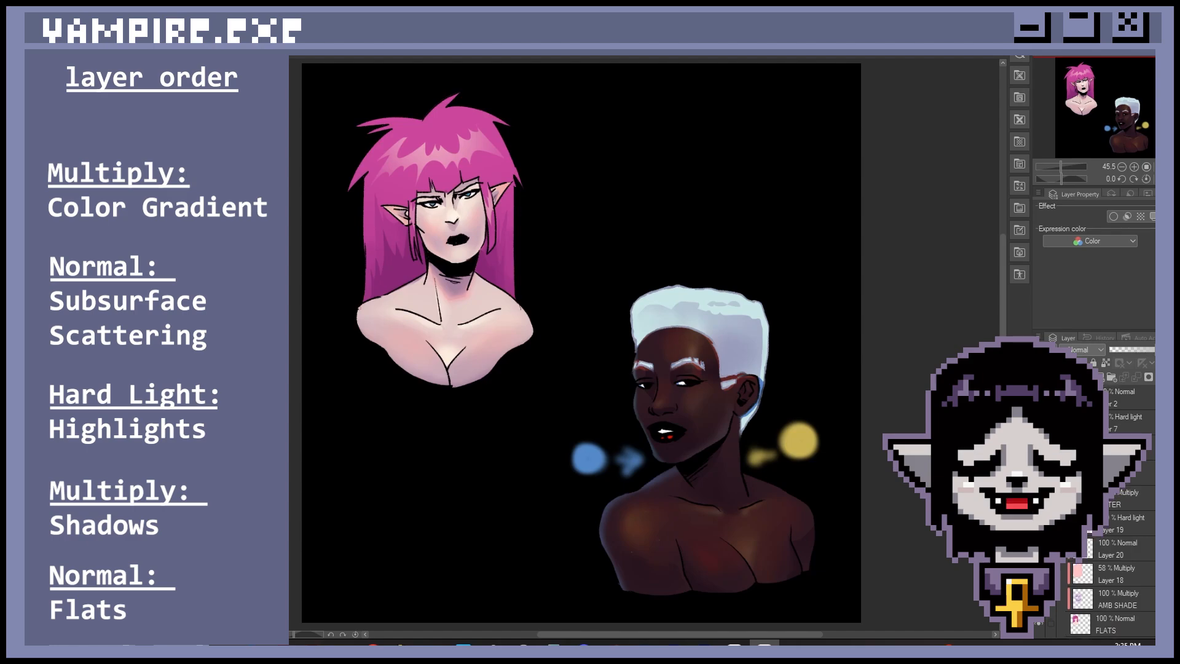
scroll(1112, 553, "up", 5)
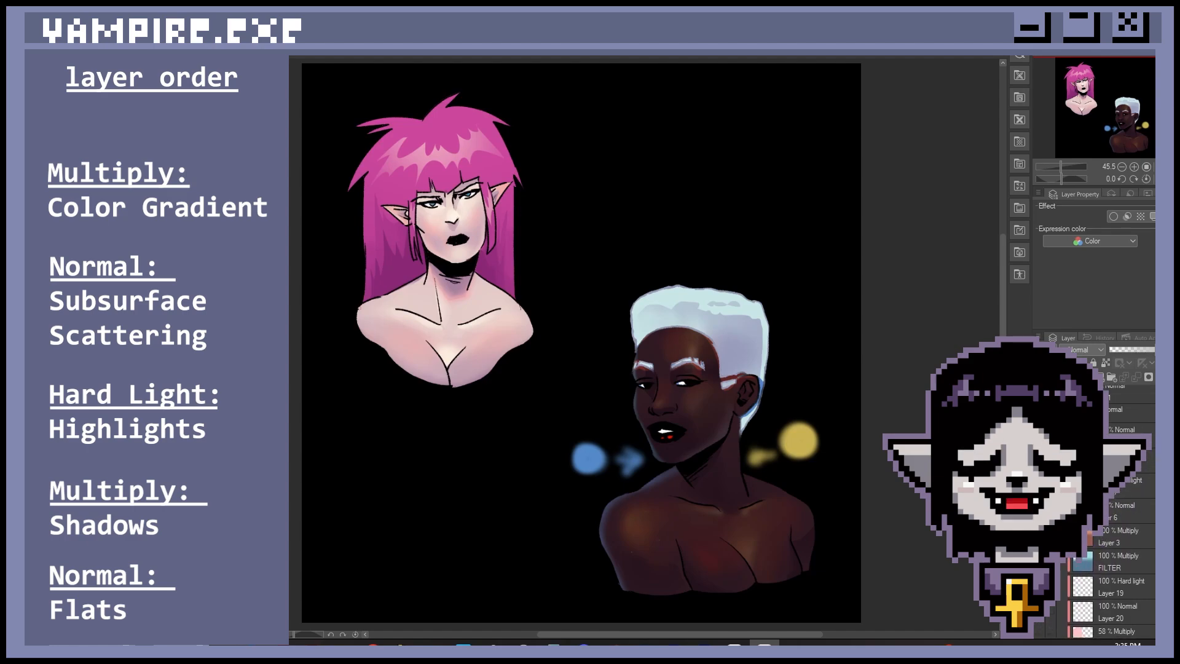
scroll(1112, 516, "down", 9)
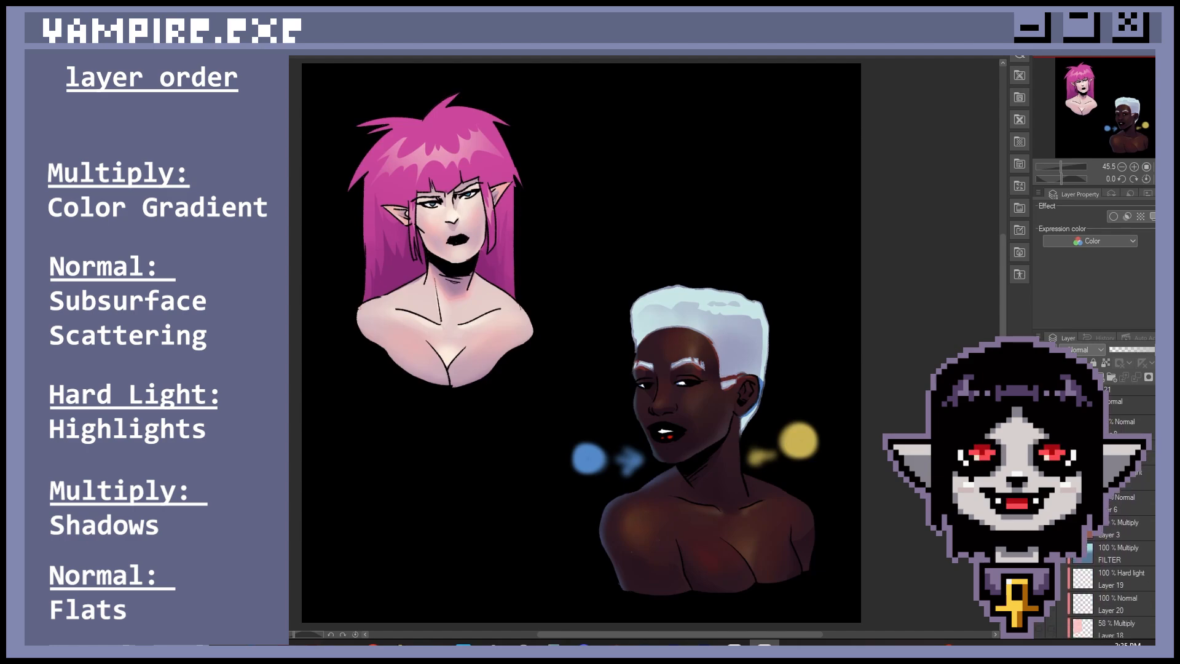
scroll(1112, 553, "down", 5)
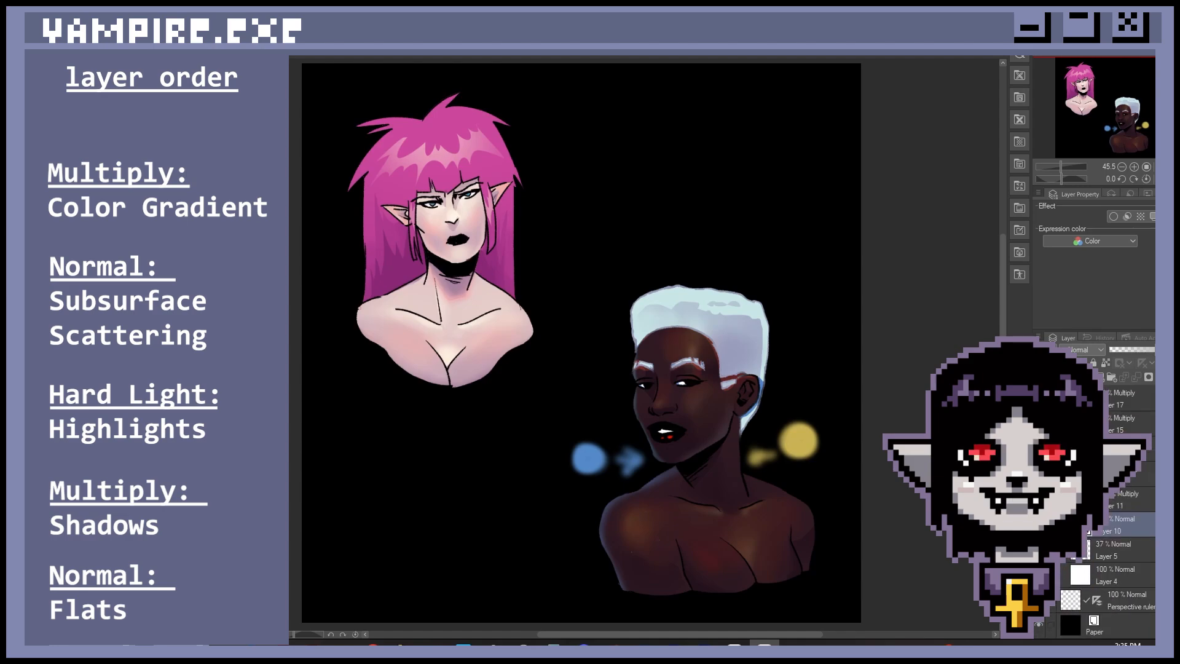
scroll(1112, 553, "down", 1)
scroll(1112, 552, "up", 2)
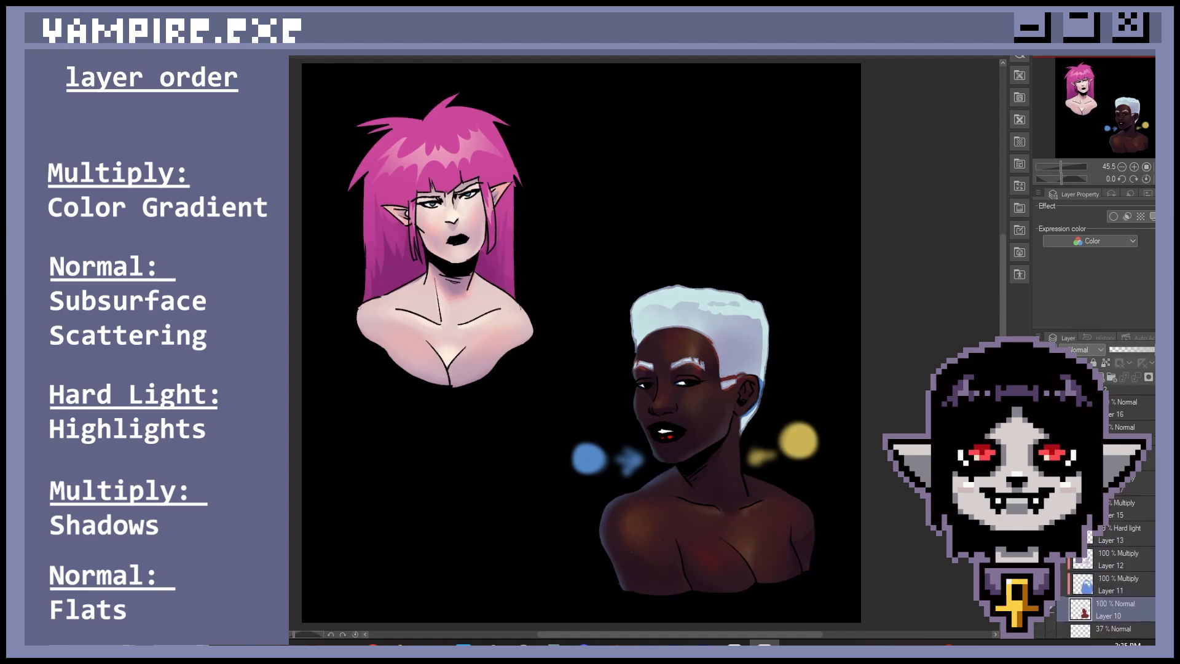
scroll(1112, 553, "down", 2)
scroll(1112, 553, "up", 10)
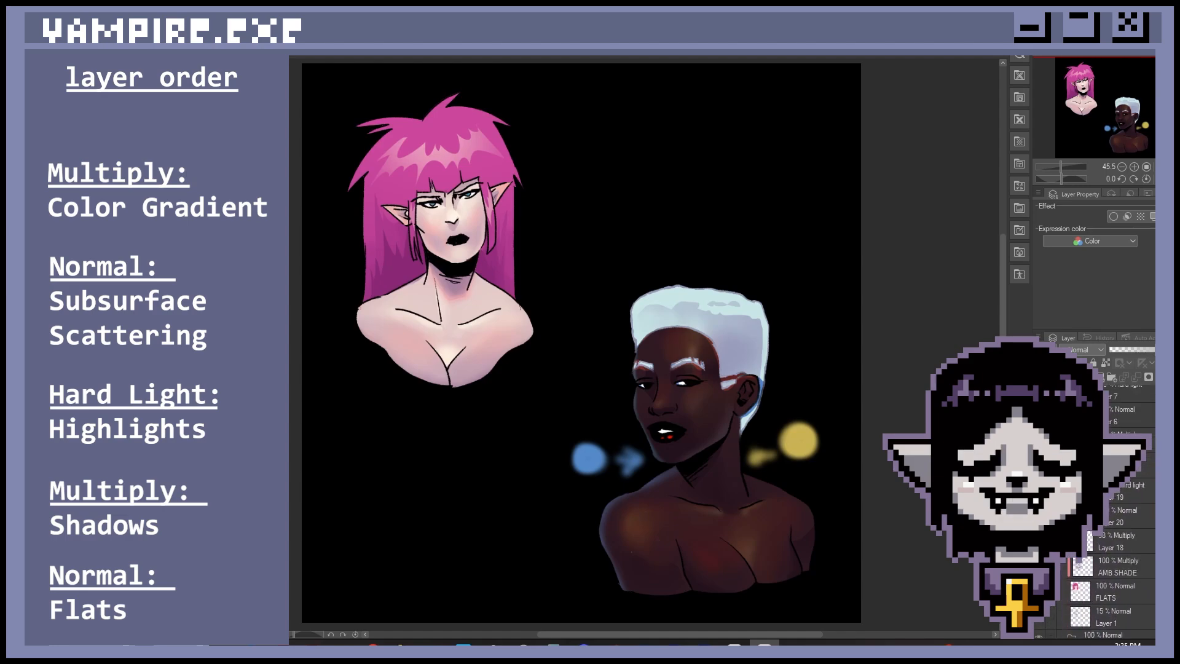
scroll(1112, 553, "down", 6)
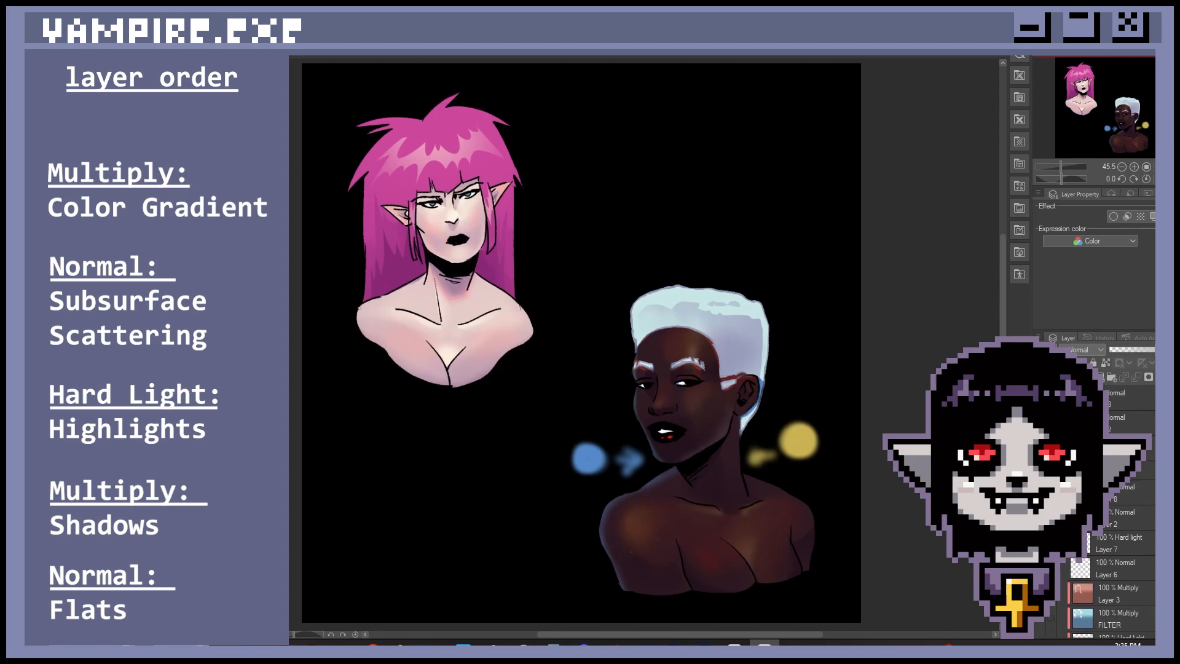
scroll(1112, 553, "up", 6)
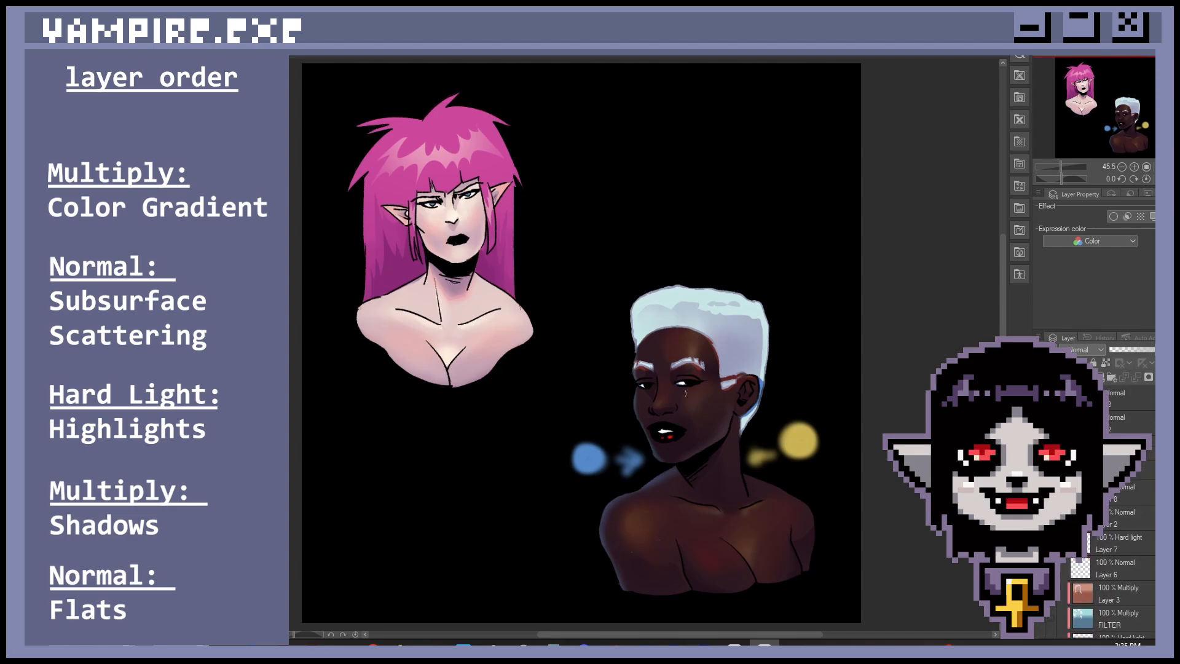